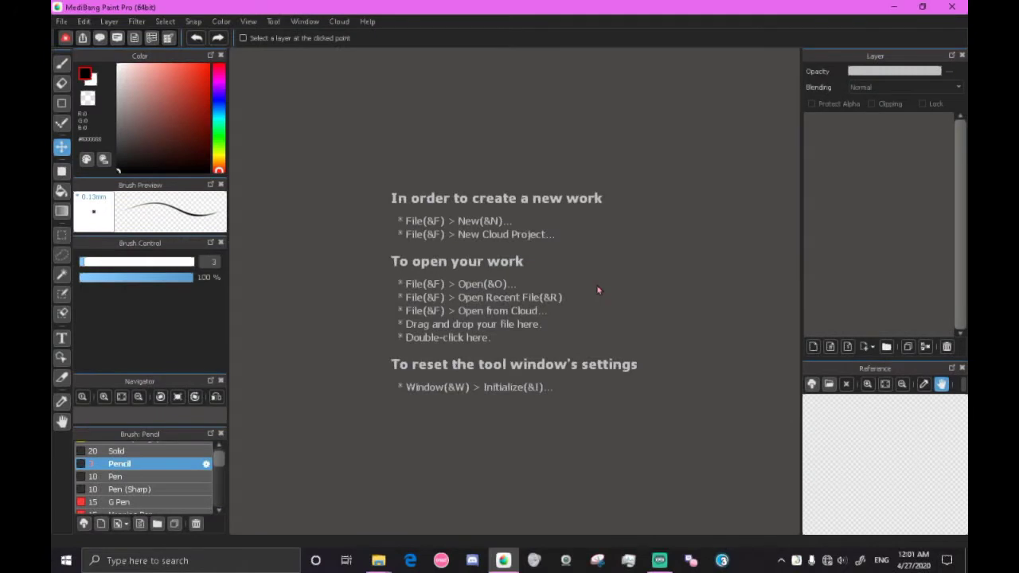
Create a new blank 256 × 256 px canvas with Ctrl+N.
{"action": "key", "text": "ctrl+n"}
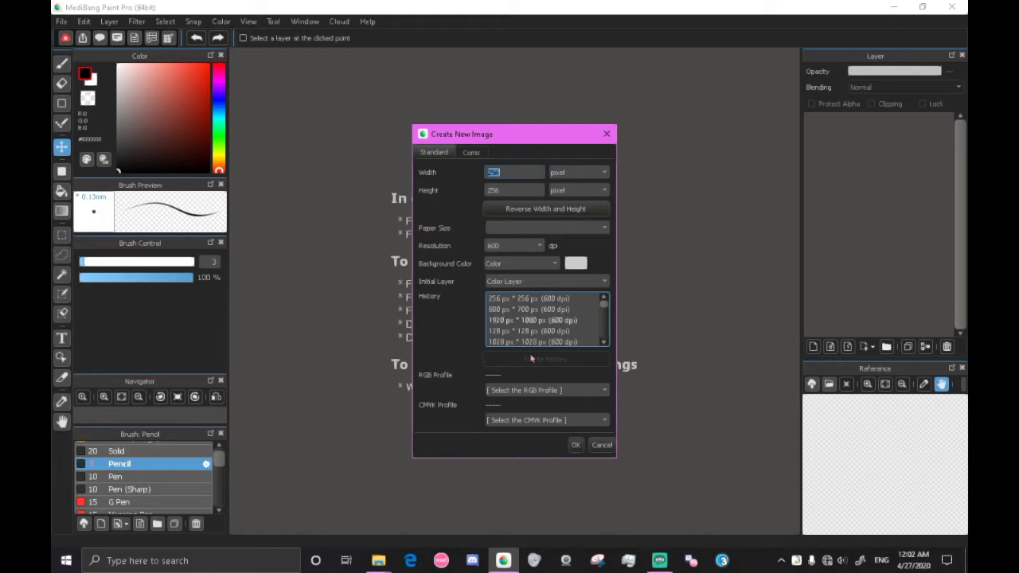
{"action": "left_click", "coordinate": [575, 446]}
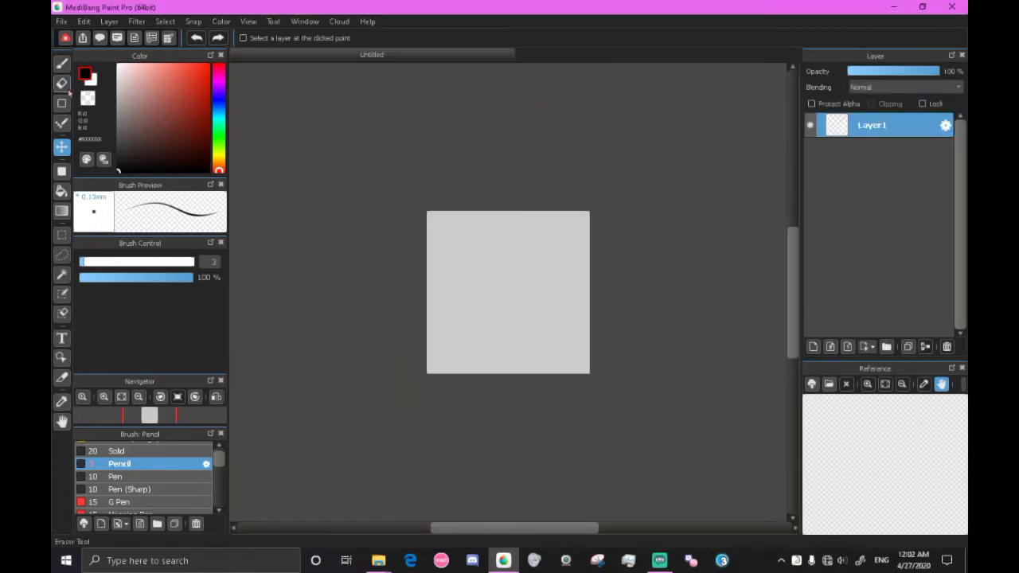
With the Brush tool, place a vanishing-point guide, then switch snapping to concentric circles.
{"action": "left_click", "coordinate": [62, 64]}
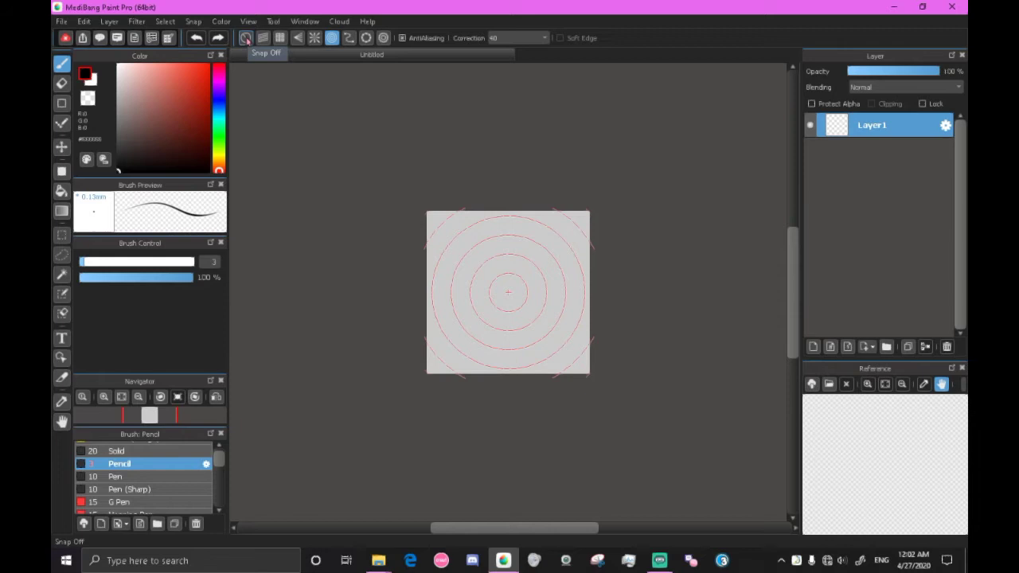
{"action": "left_click", "coordinate": [298, 38]}
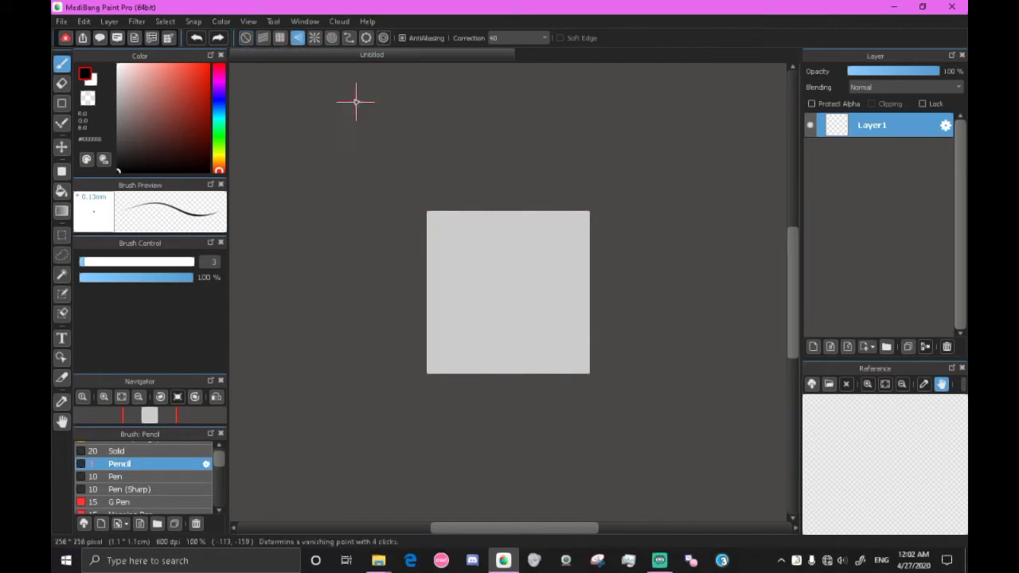
{"action": "left_click", "coordinate": [439, 229]}
{"action": "left_click", "coordinate": [495, 274]}
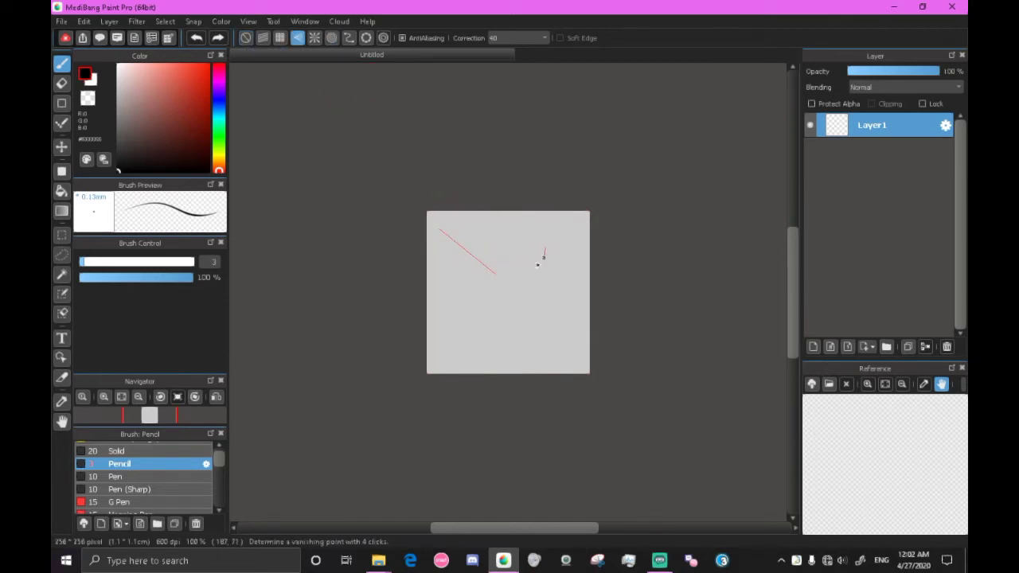
{"action": "left_click", "coordinate": [544, 257]}
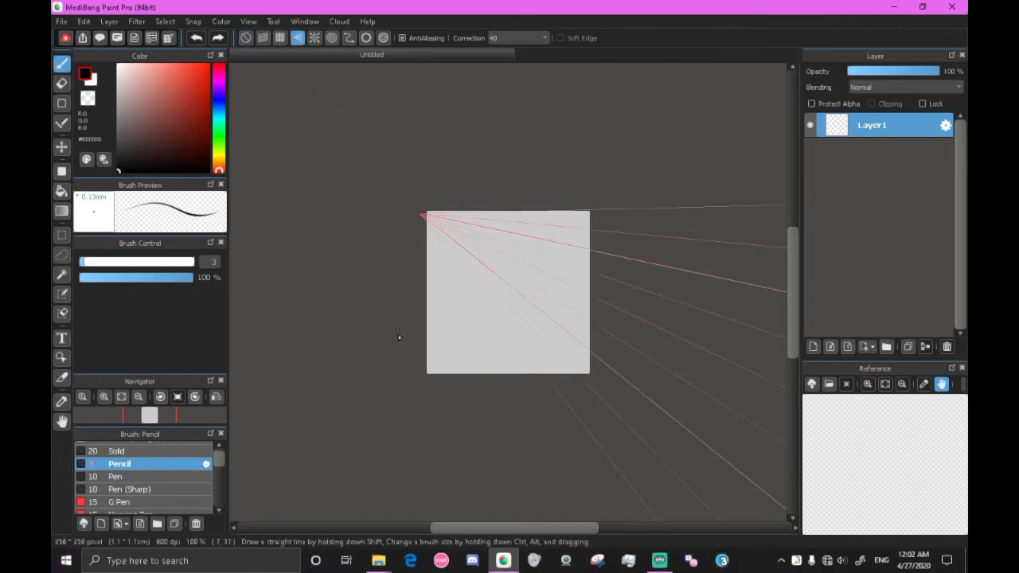
{"action": "left_click", "coordinate": [332, 37]}
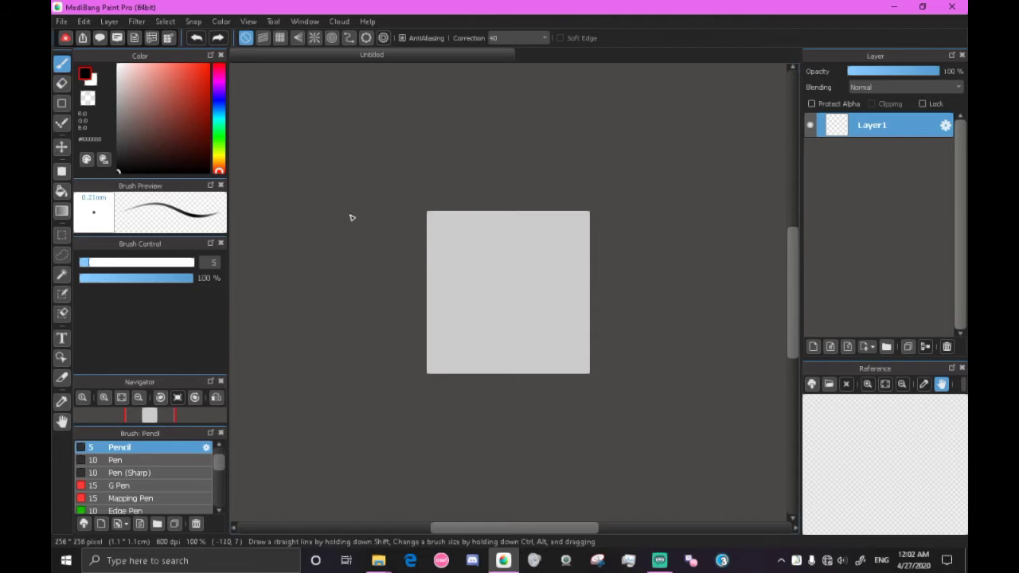
Settle on concentric-circle snapping and fit the 256 × 256 canvas to the window.
{"action": "left_click", "coordinate": [332, 37]}
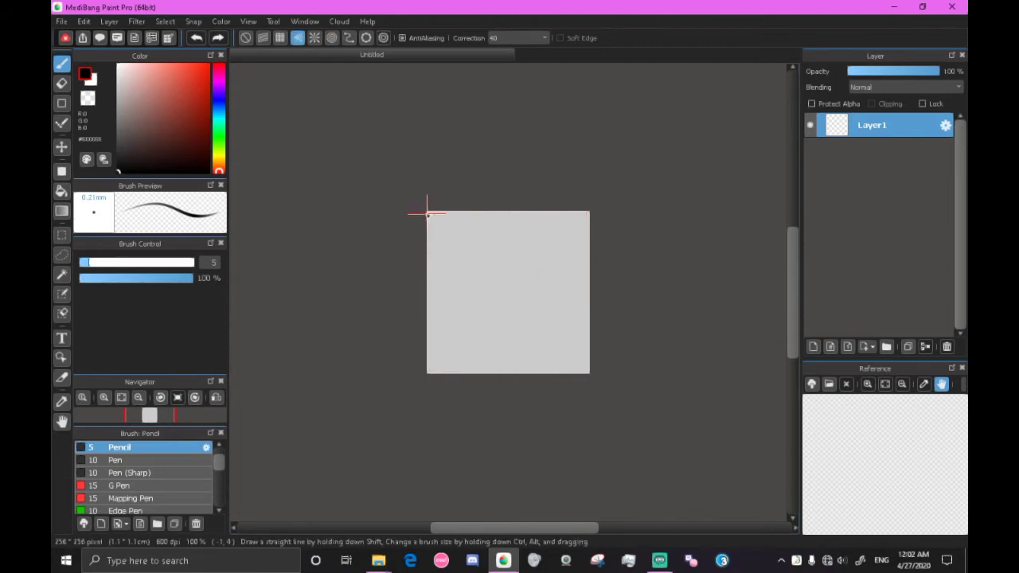
{"action": "left_click", "coordinate": [297, 38]}
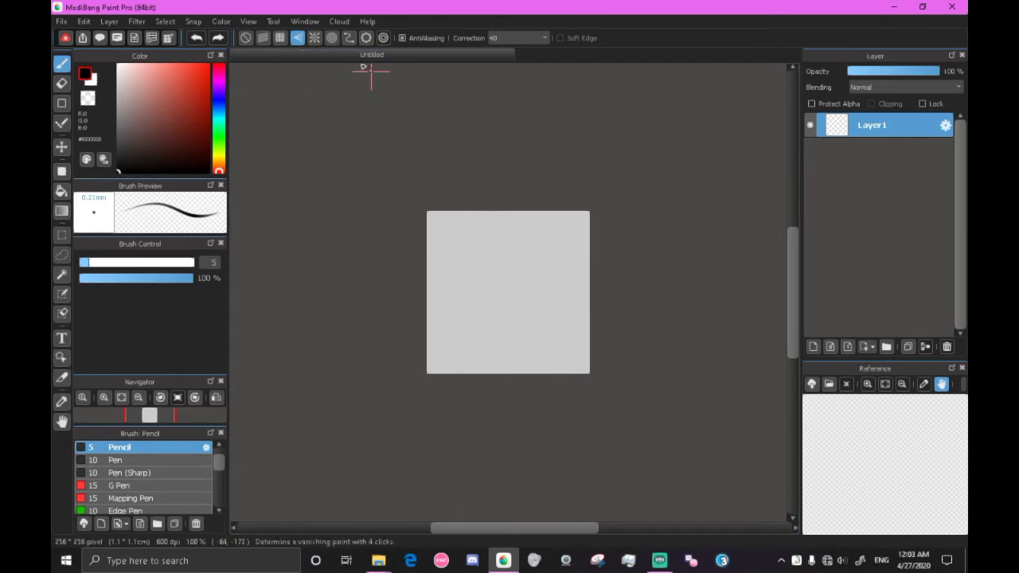
{"action": "left_click", "coordinate": [332, 38]}
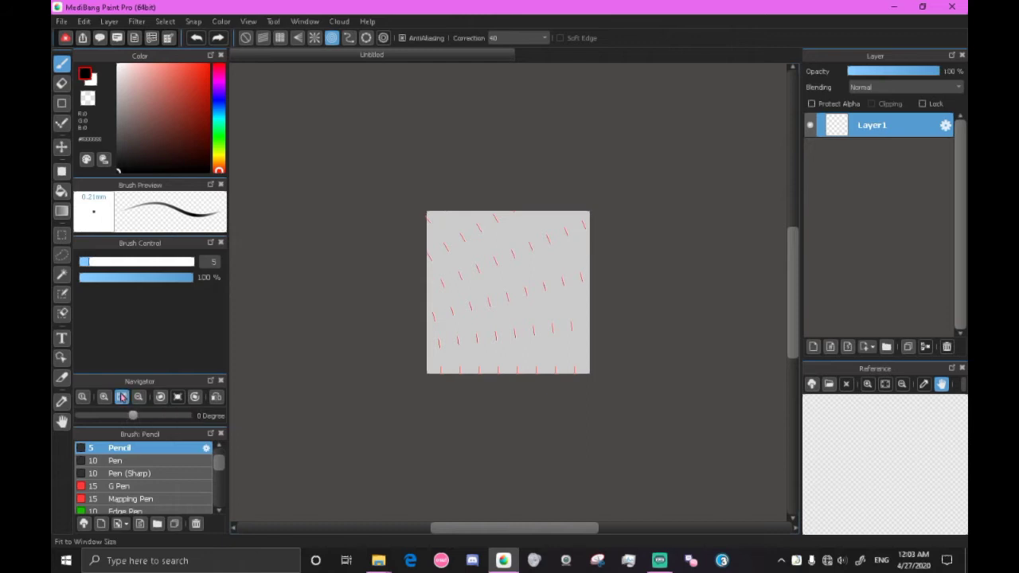
{"action": "left_click", "coordinate": [121, 397]}
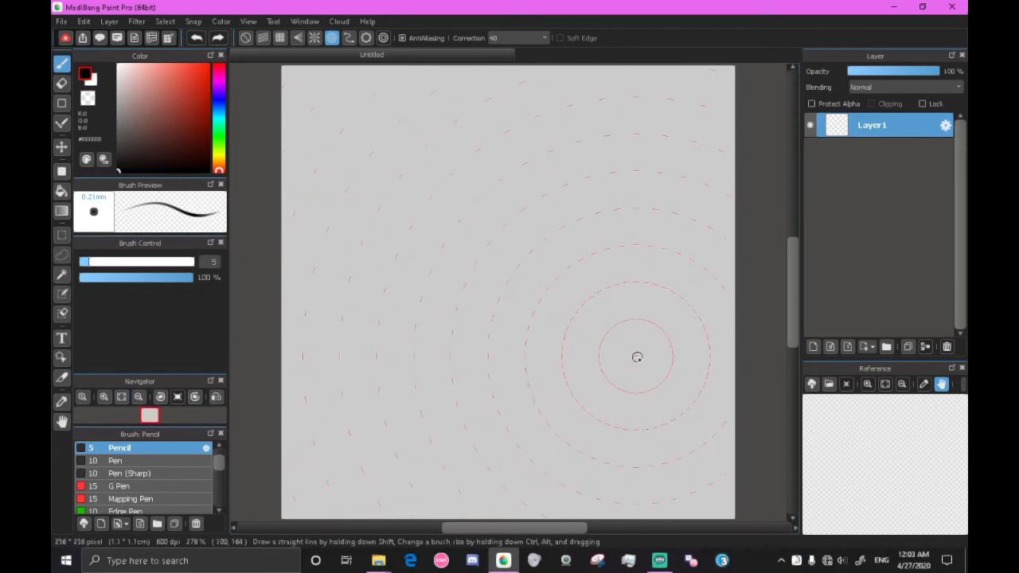
{"action": "scroll", "coordinate": [637, 358], "scroll_direction": "up", "scroll_amount": 10}
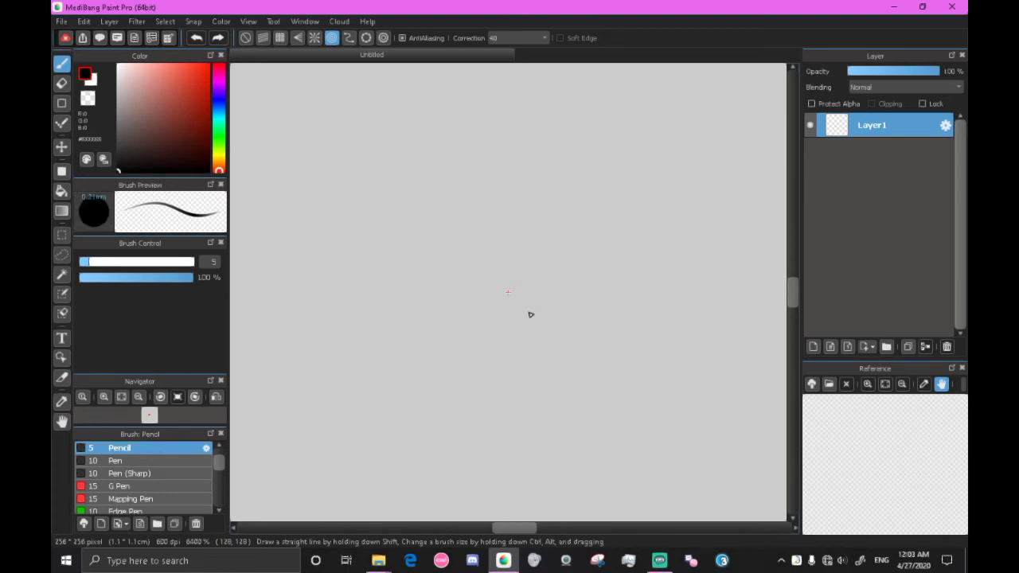
{"action": "scroll", "coordinate": [531, 314], "scroll_direction": "down", "scroll_amount": 5}
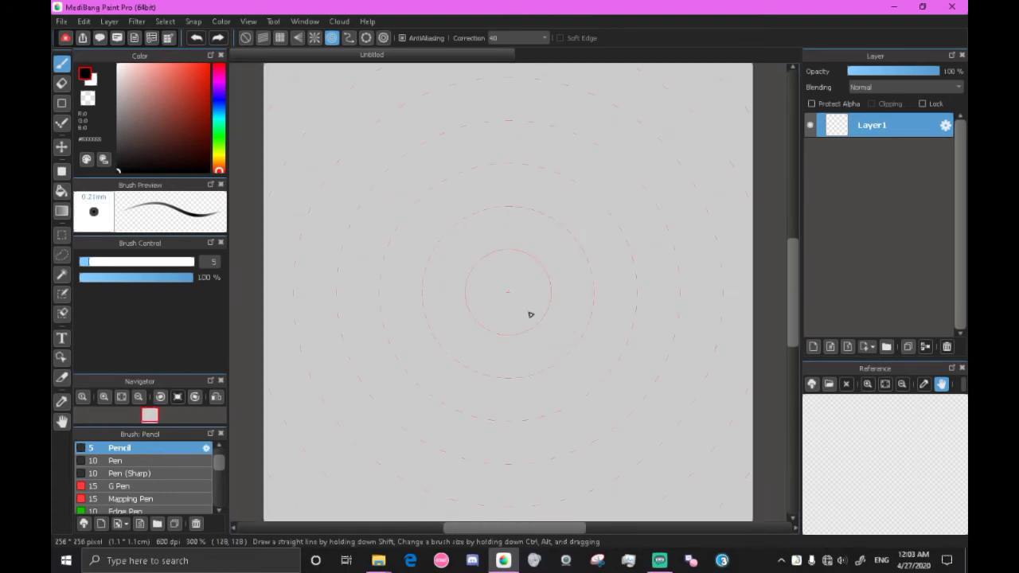
{"action": "scroll", "coordinate": [531, 315], "scroll_direction": "down", "scroll_amount": 1}
{"action": "scroll", "coordinate": [531, 315], "scroll_direction": "up", "scroll_amount": 1}
{"action": "scroll", "coordinate": [531, 315], "scroll_direction": "down", "scroll_amount": 1}
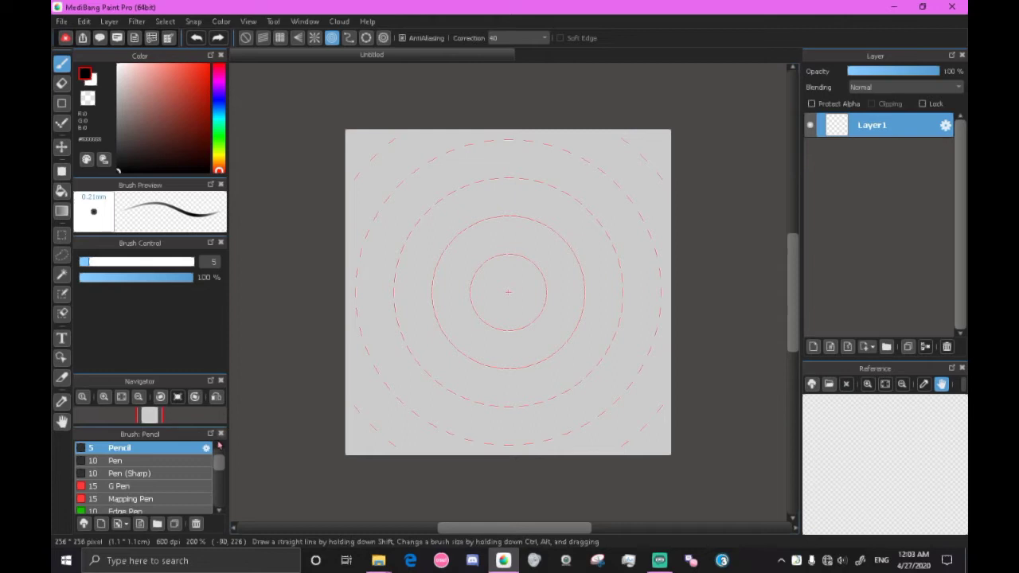
Switch to the size-10 pen in white, testing ring strokes along the outer guide.
{"action": "left_click", "coordinate": [164, 461]}
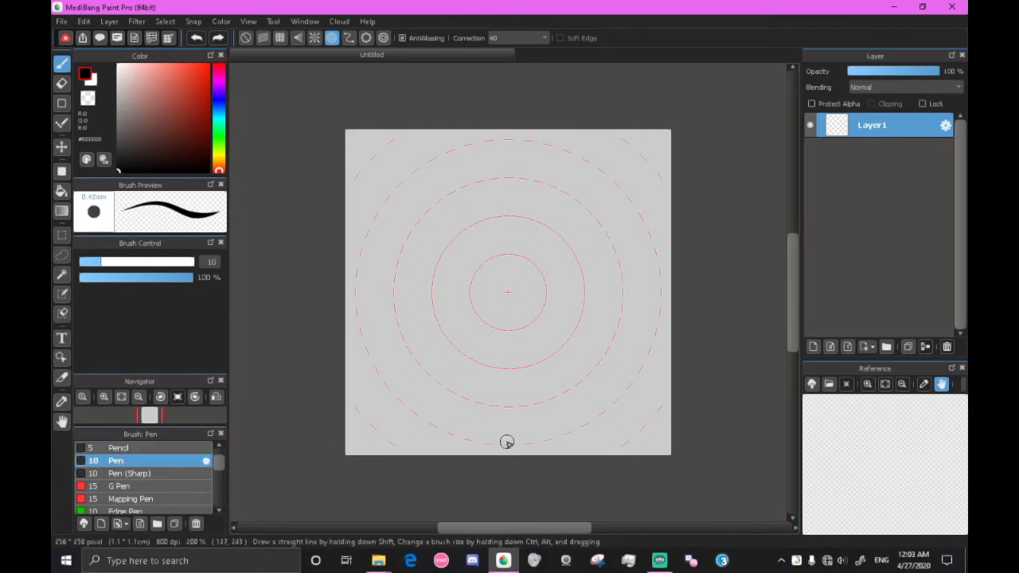
{"action": "mouse_move", "coordinate": [505, 439]}
{"action": "left_mouse_down"}
{"action": "mouse_move", "coordinate": [352, 273]}
{"action": "mouse_move", "coordinate": [514, 458]}
{"action": "mouse_move", "coordinate": [604, 433]}
{"action": "mouse_move", "coordinate": [555, 283]}
{"action": "left_mouse_up"}
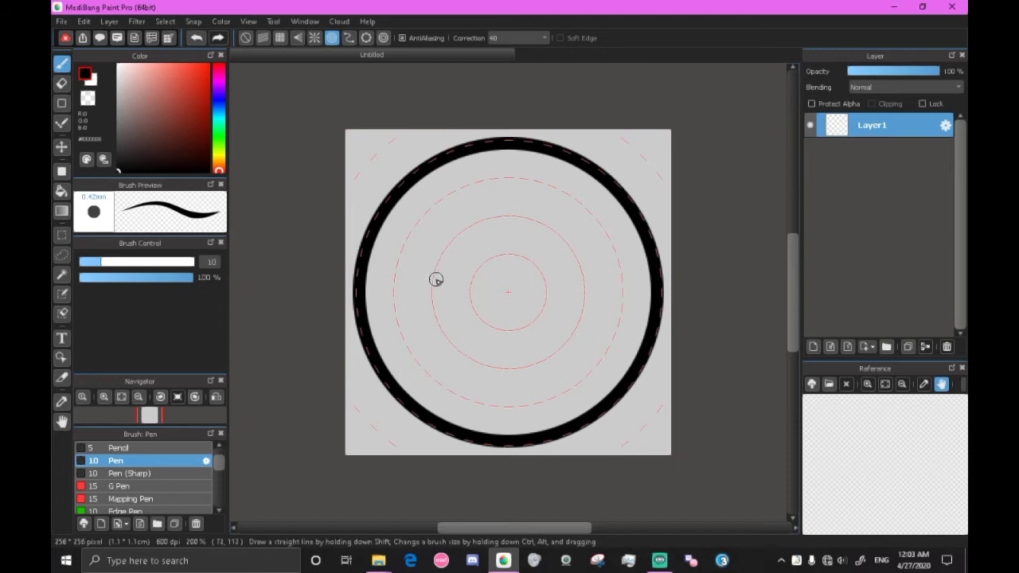
{"action": "key", "text": "ctrl+z"}
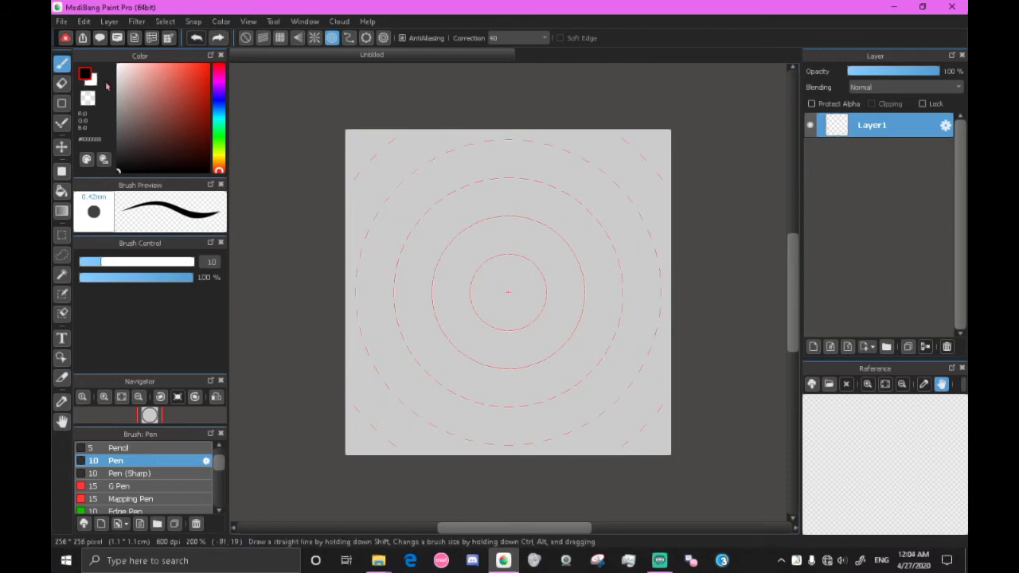
{"action": "key", "text": "x"}
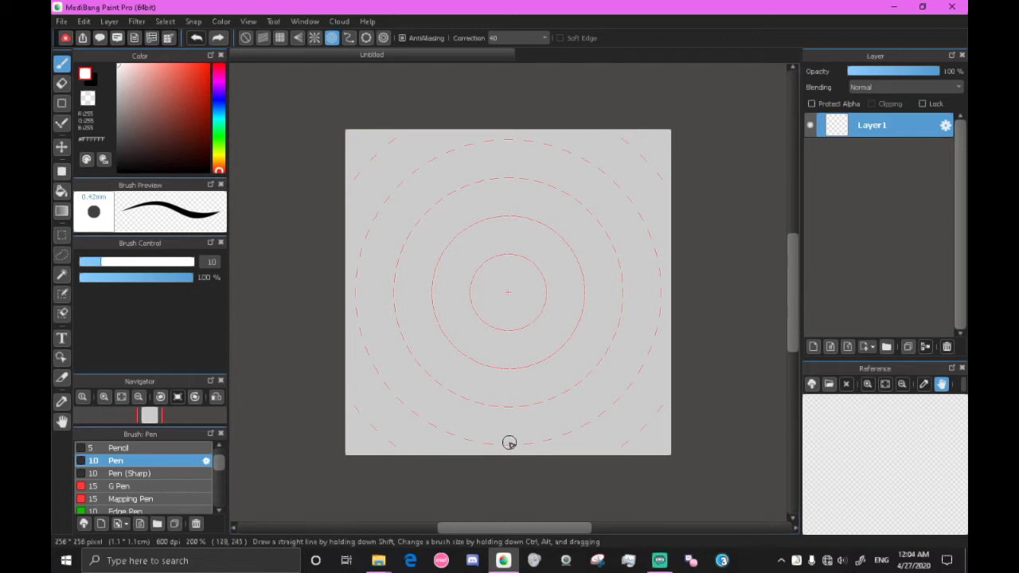
{"action": "mouse_move", "coordinate": [505, 451]}
{"action": "left_mouse_down"}
{"action": "mouse_move", "coordinate": [458, 450]}
{"action": "mouse_move", "coordinate": [343, 351]}
{"action": "mouse_move", "coordinate": [426, 327]}
{"action": "left_mouse_up"}
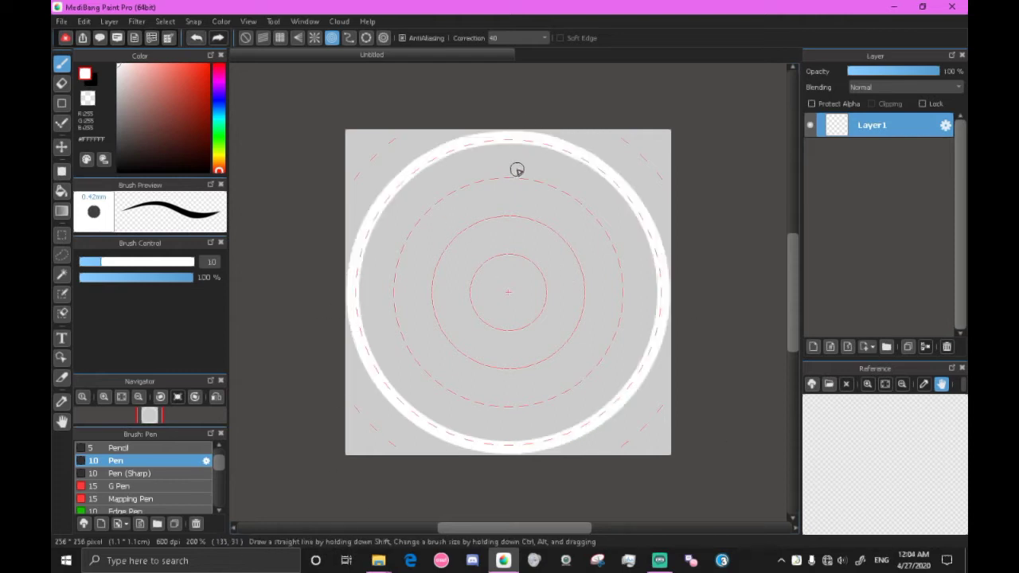
{"action": "key", "text": "ctrl+z"}
Draw the thick white ring in two arcs along the guide; discard a thin size-5 pencil ring.
{"action": "mouse_move", "coordinate": [507, 439]}
{"action": "left_mouse_down"}
{"action": "mouse_move", "coordinate": [476, 432]}
{"action": "mouse_move", "coordinate": [646, 353]}
{"action": "mouse_move", "coordinate": [514, 484]}
{"action": "left_mouse_up"}
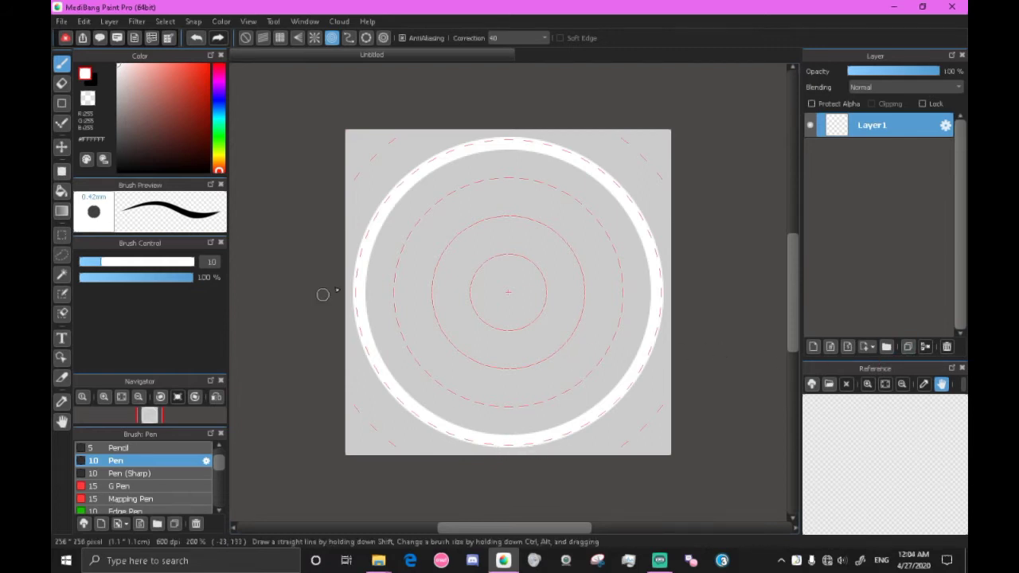
{"action": "key", "text": "ctrl+z"}
{"action": "mouse_move", "coordinate": [507, 439]}
{"action": "left_mouse_down"}
{"action": "mouse_move", "coordinate": [572, 80]}
{"action": "mouse_move", "coordinate": [517, 462]}
{"action": "left_mouse_up"}
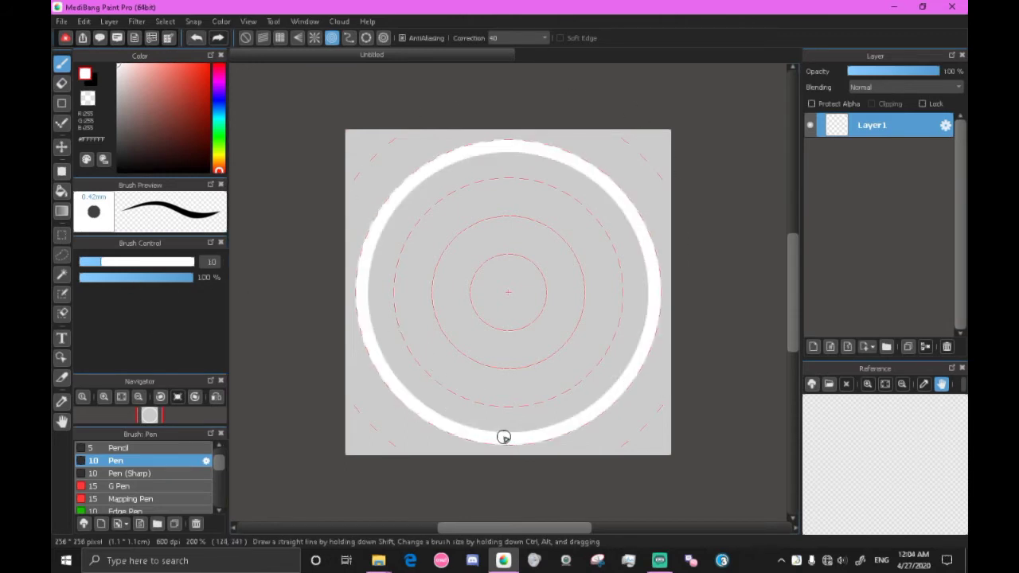
{"action": "mouse_move", "coordinate": [504, 437]}
{"action": "left_mouse_down"}
{"action": "mouse_move", "coordinate": [642, 363]}
{"action": "mouse_move", "coordinate": [510, 436]}
{"action": "left_mouse_up"}
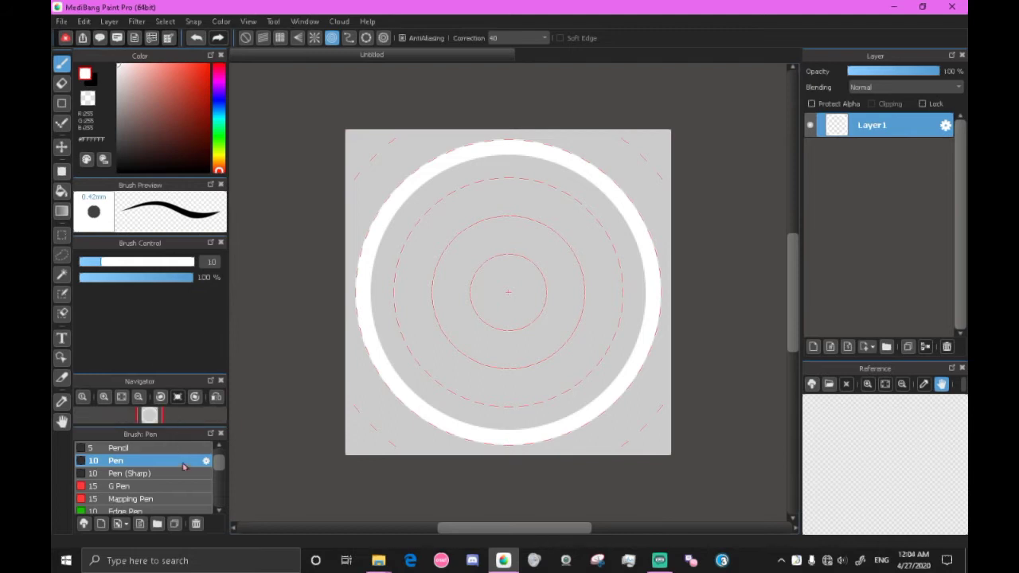
{"action": "left_click", "coordinate": [164, 449]}
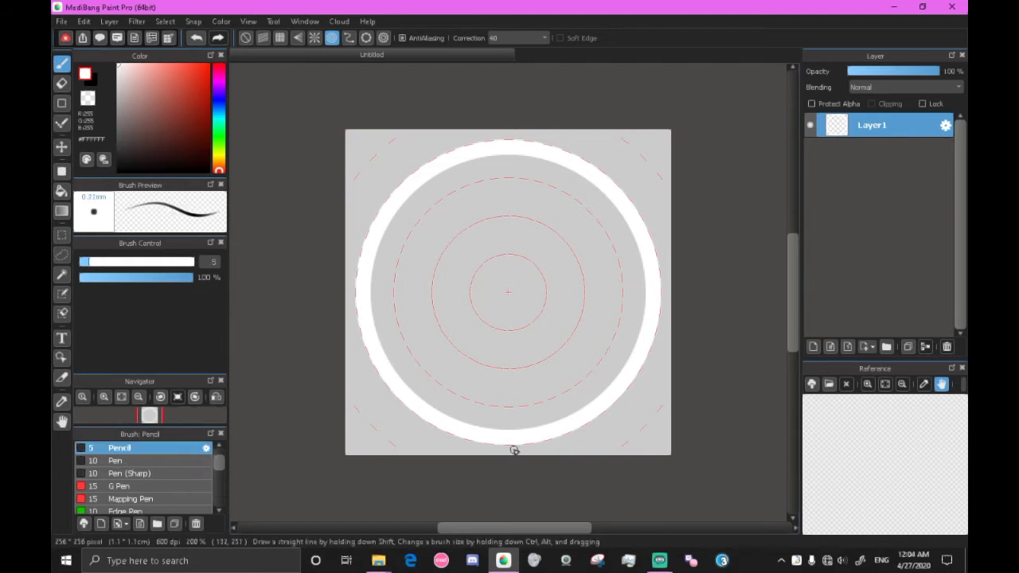
{"action": "mouse_move", "coordinate": [514, 451]}
{"action": "left_mouse_down"}
{"action": "mouse_move", "coordinate": [411, 416]}
{"action": "mouse_move", "coordinate": [437, 152]}
{"action": "mouse_move", "coordinate": [703, 346]}
{"action": "left_mouse_up"}
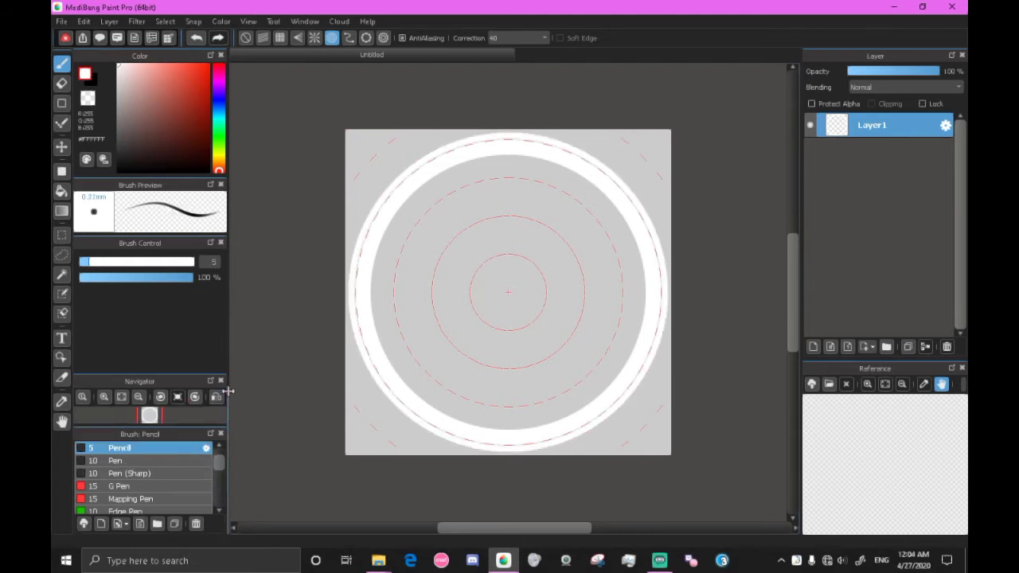
{"action": "key", "text": "ctrl+z"}
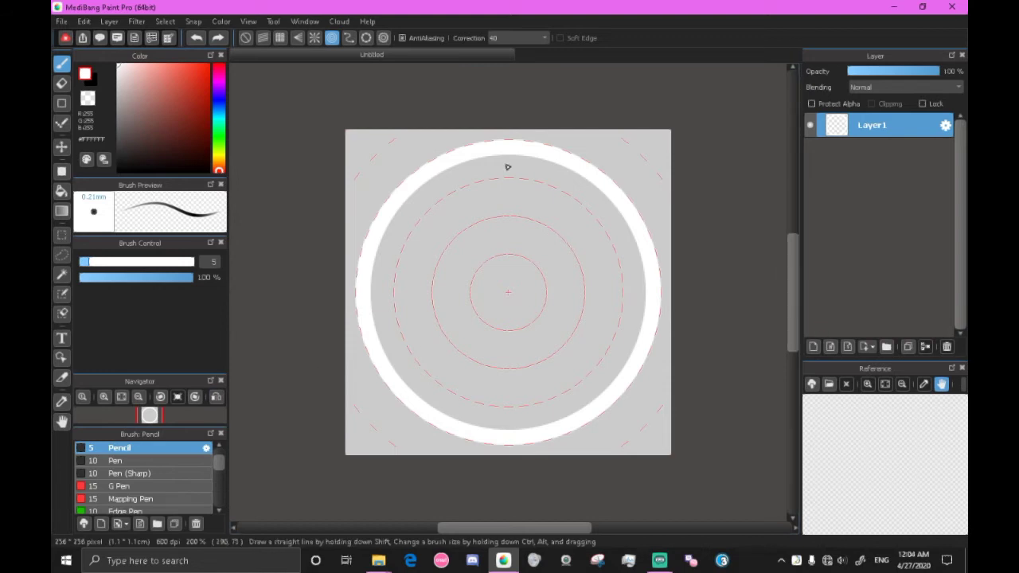
On a new layer, trace a black size-3 pencil outline around the ring, then reselect Layer1 and white.
{"action": "left_click", "coordinate": [813, 346]}
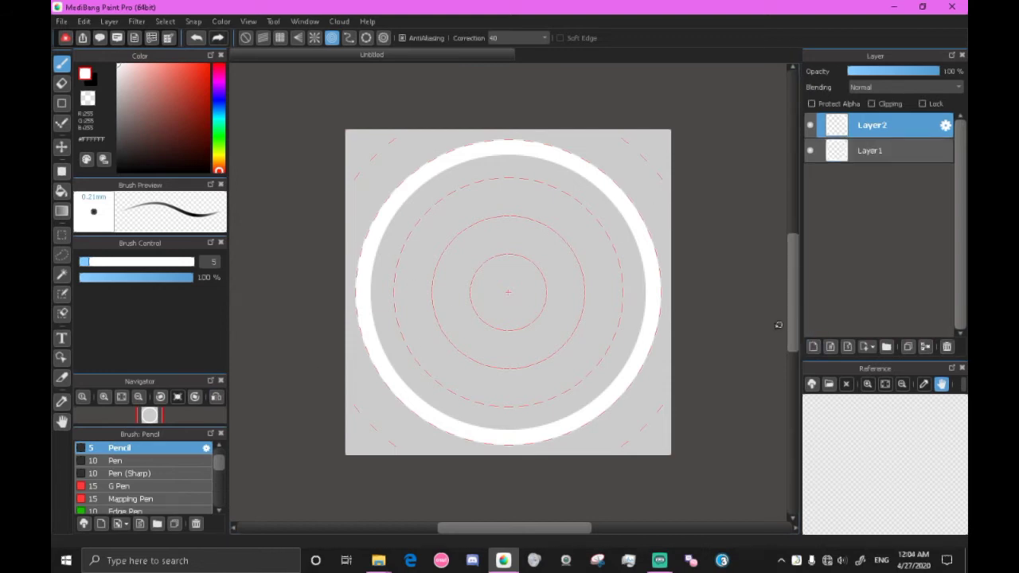
{"action": "left_click", "coordinate": [92, 80]}
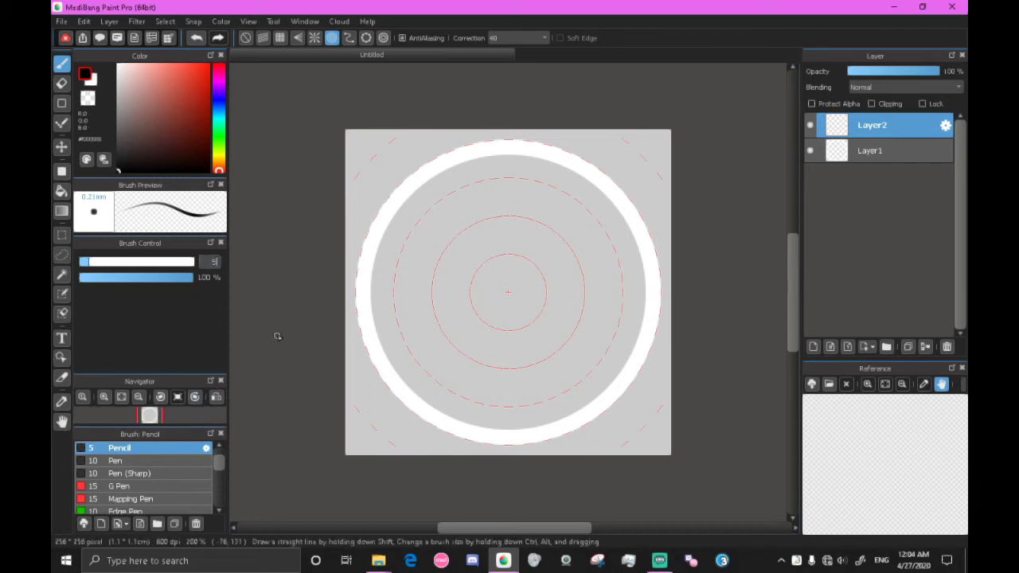
{"action": "key", "text": "bracketleft"}
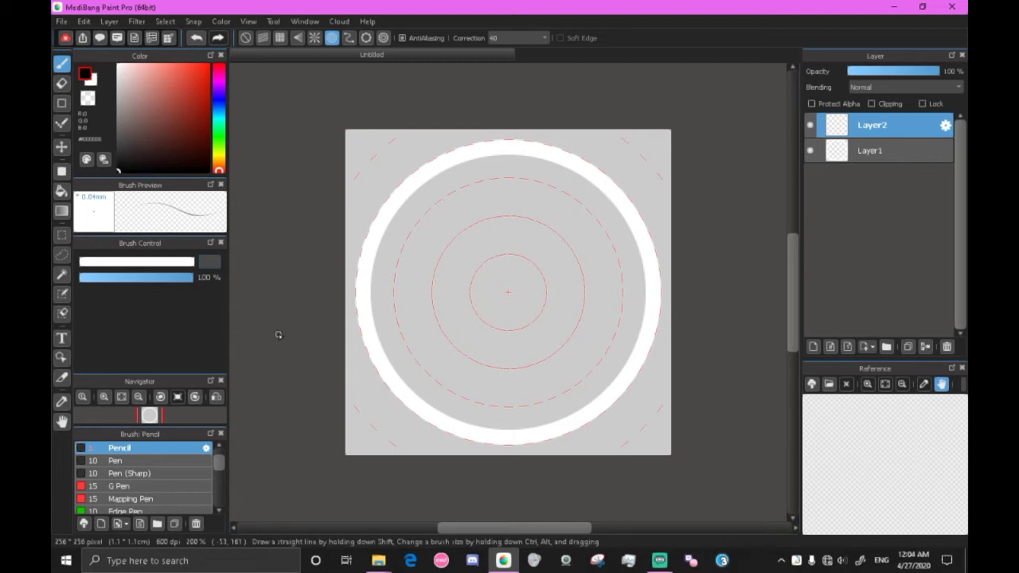
{"action": "key", "text": "bracketright"}
{"action": "key", "text": "bracketright"}
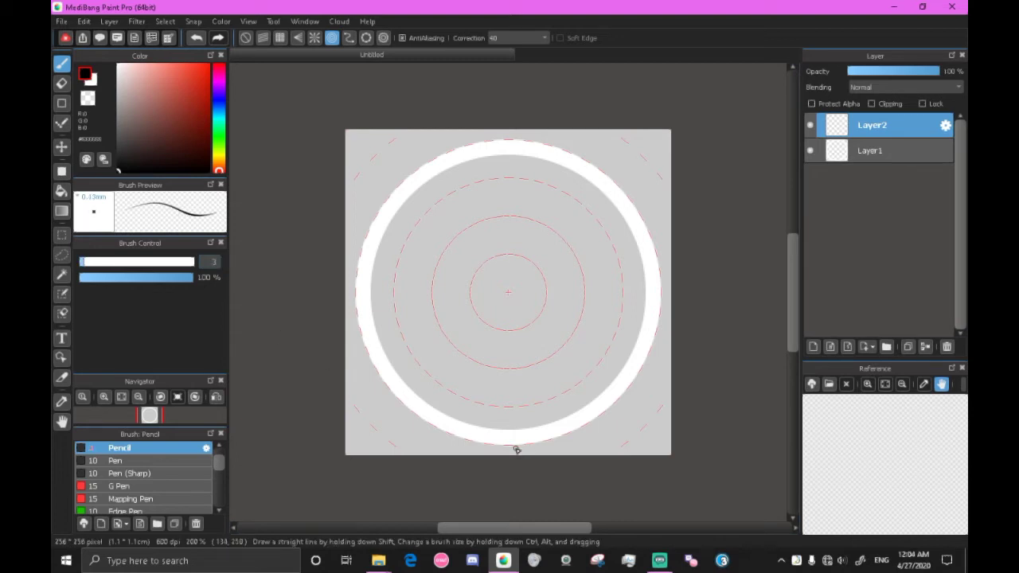
{"action": "mouse_move", "coordinate": [511, 446]}
{"action": "left_mouse_down"}
{"action": "mouse_move", "coordinate": [385, 275]}
{"action": "mouse_move", "coordinate": [477, 106]}
{"action": "mouse_move", "coordinate": [714, 196]}
{"action": "left_mouse_up"}
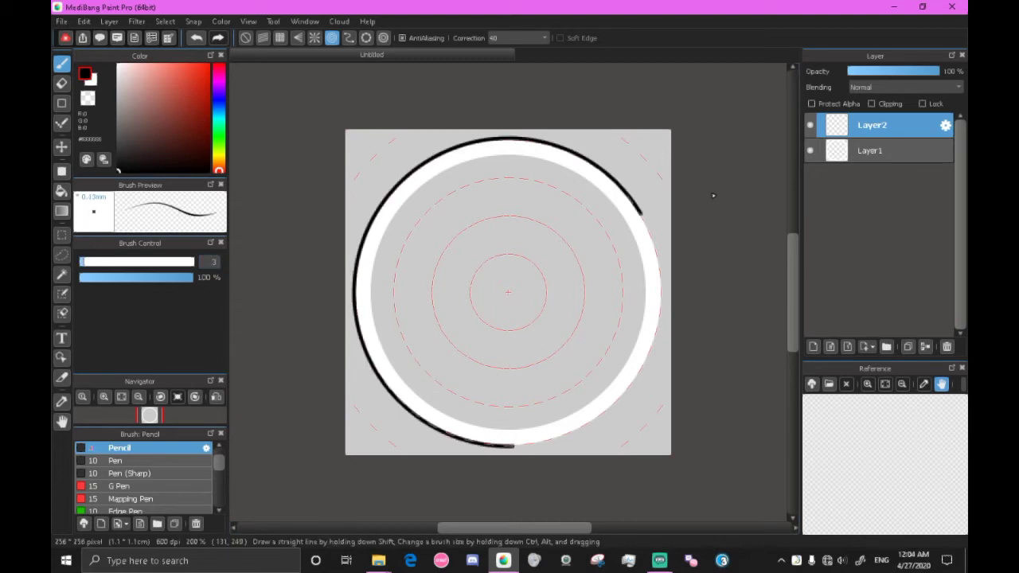
{"action": "key", "text": "ctrl+z"}
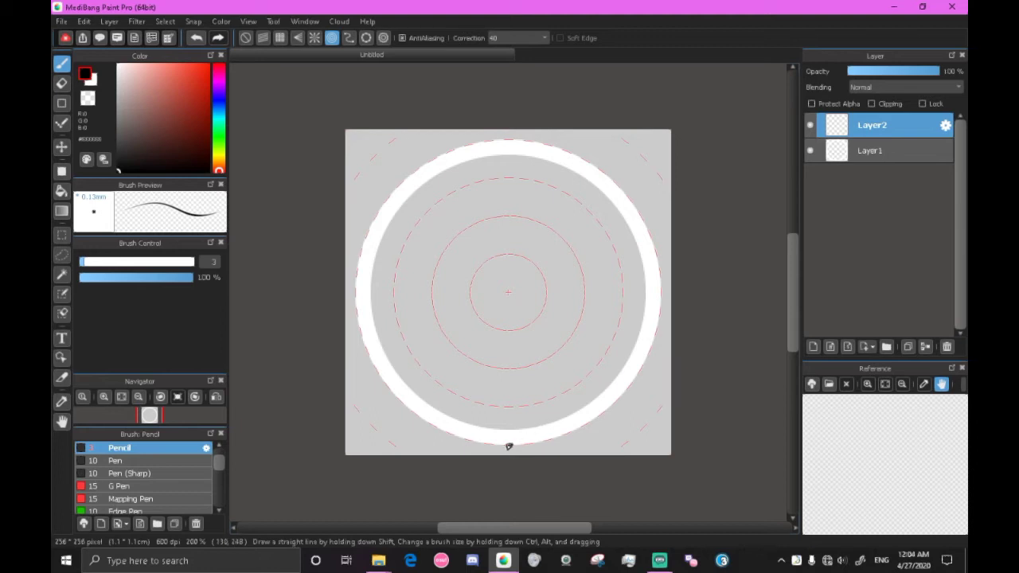
{"action": "mouse_move", "coordinate": [510, 446]}
{"action": "left_mouse_down"}
{"action": "mouse_move", "coordinate": [520, 154]}
{"action": "mouse_move", "coordinate": [458, 503]}
{"action": "left_mouse_up"}
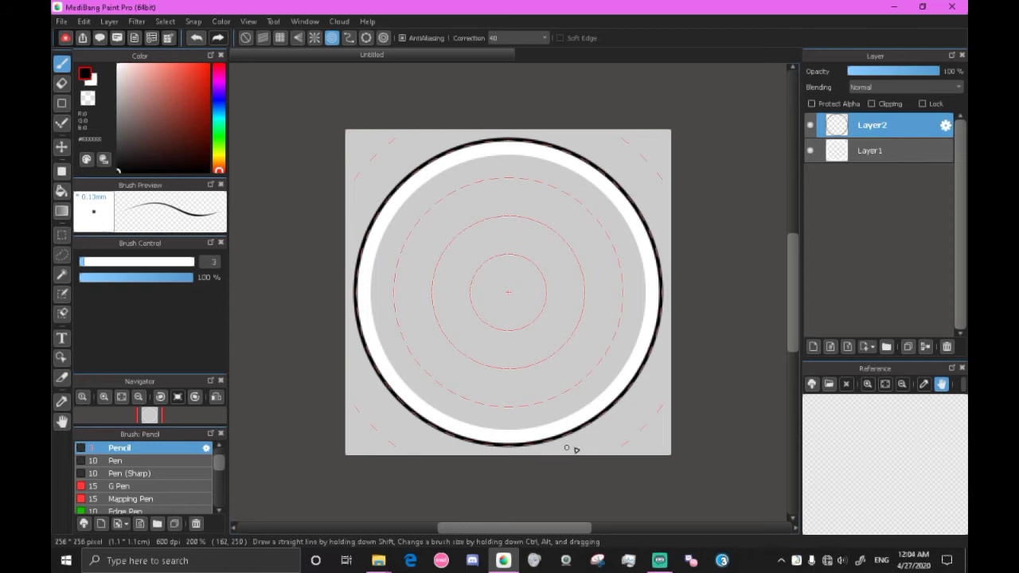
{"action": "left_click", "coordinate": [864, 154]}
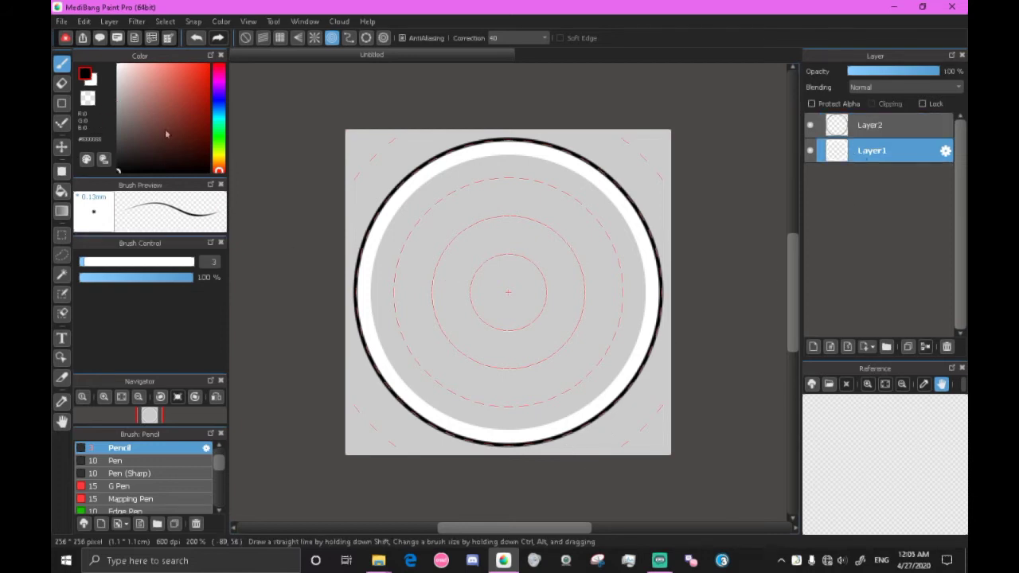
{"action": "left_click", "coordinate": [89, 78]}
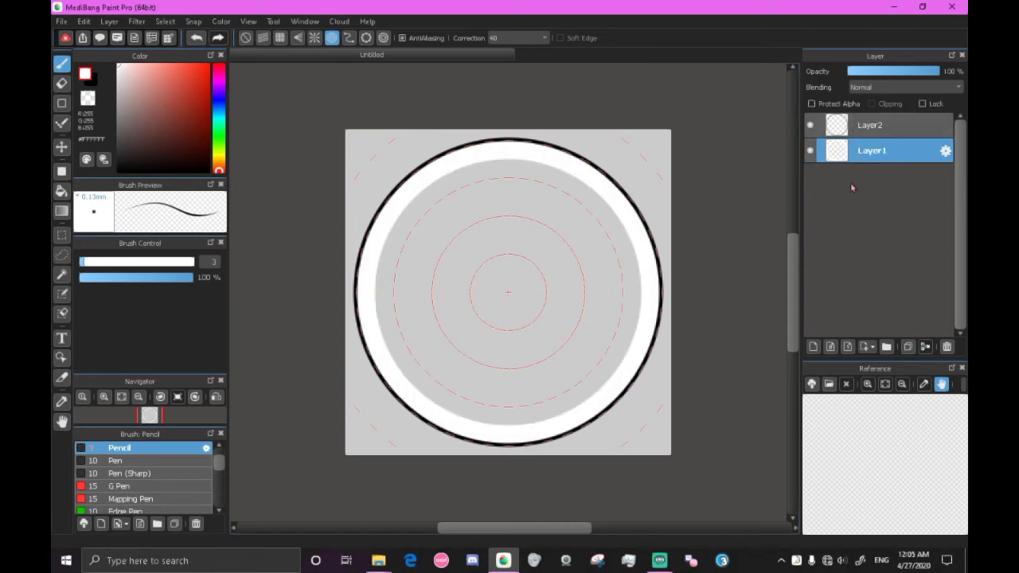
Duplicate Layer1 and apply a Gaussian Blur of 3 to the copy.
{"action": "left_click", "coordinate": [908, 349]}
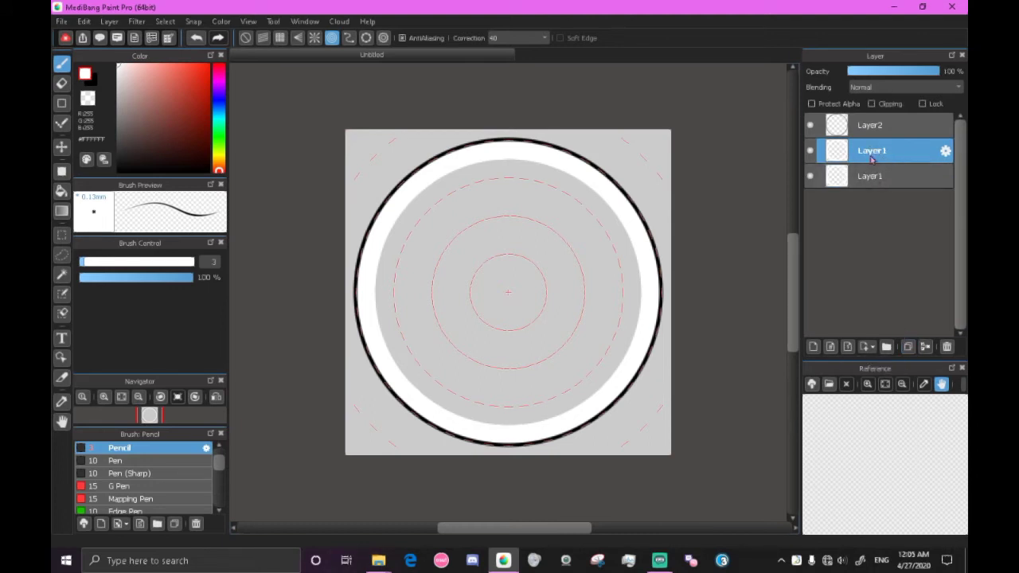
{"action": "left_click", "coordinate": [134, 24]}
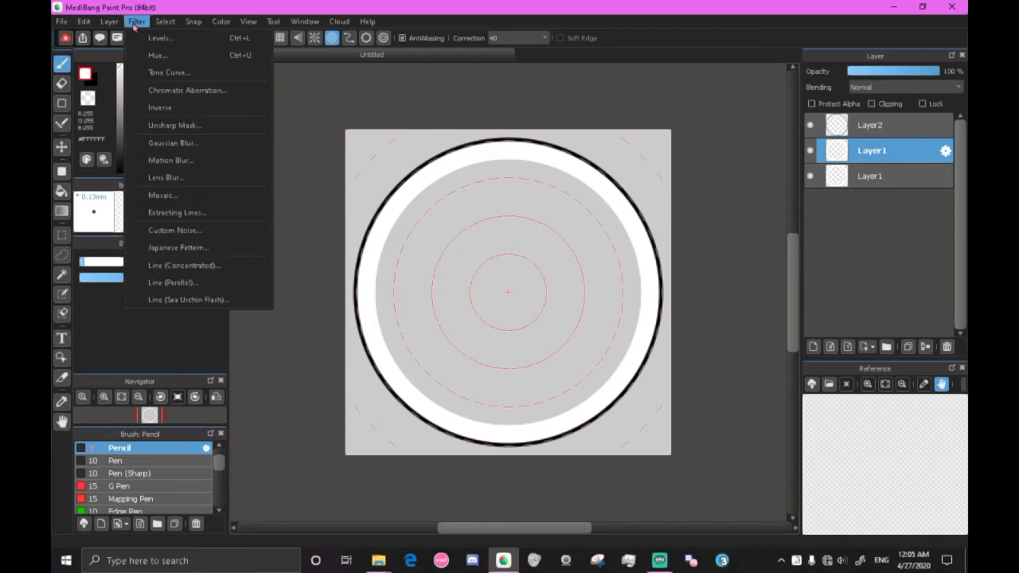
{"action": "left_click", "coordinate": [188, 144]}
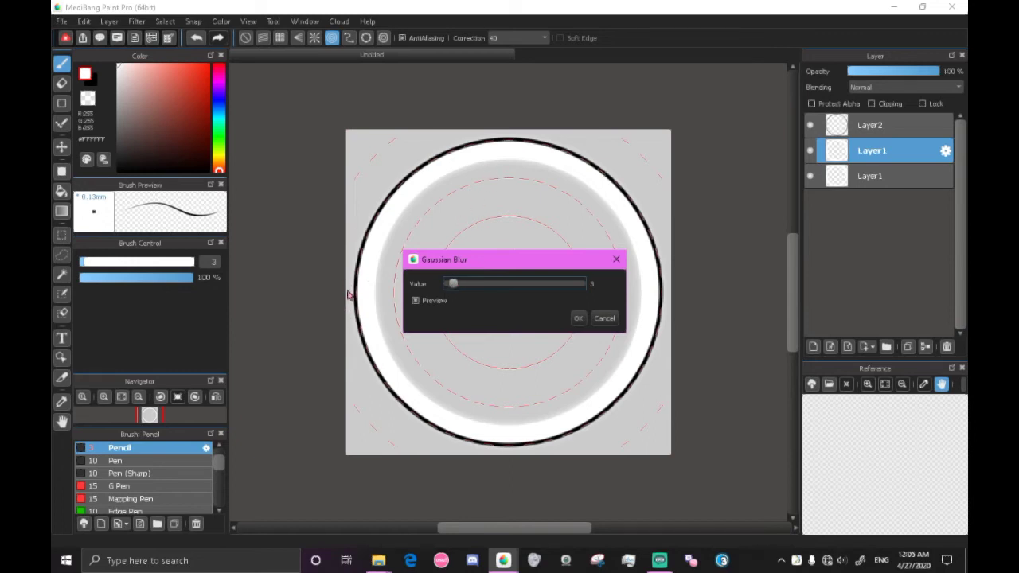
{"action": "left_click", "coordinate": [578, 317]}
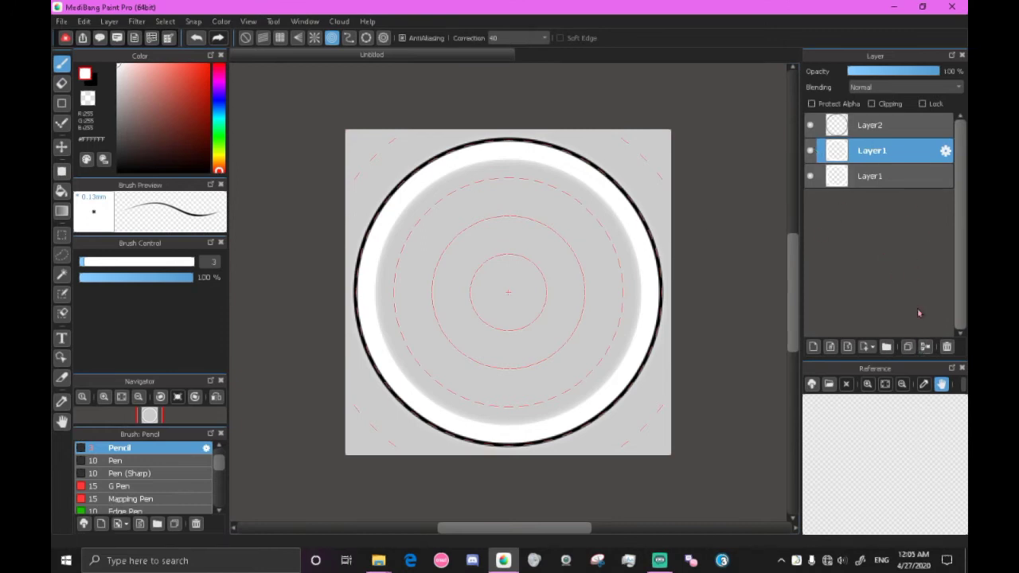
Duplicate the blurred ring, compare layers by toggling visibility, then merge the copy down.
{"action": "left_click", "coordinate": [908, 348]}
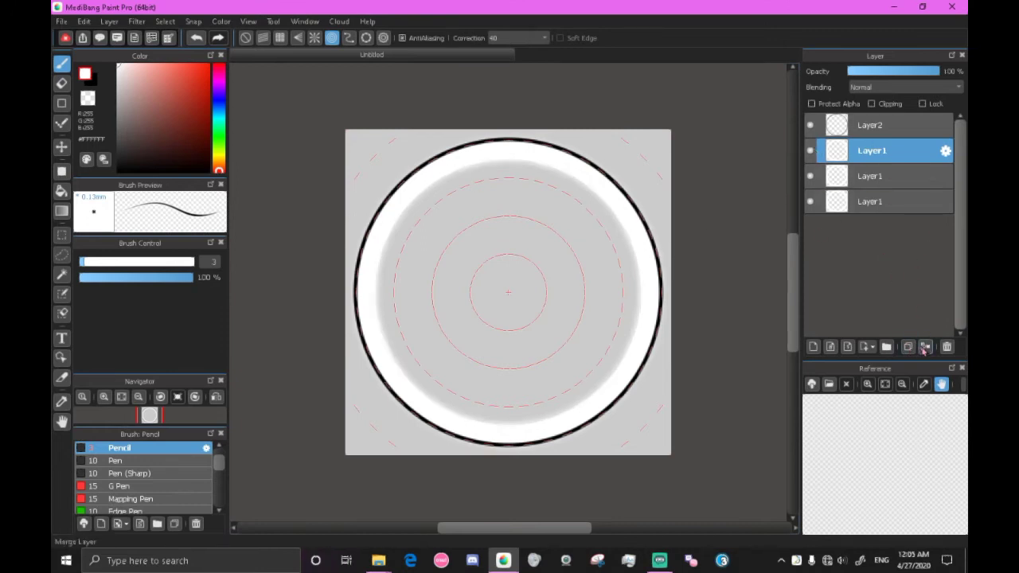
{"action": "left_click", "coordinate": [810, 177]}
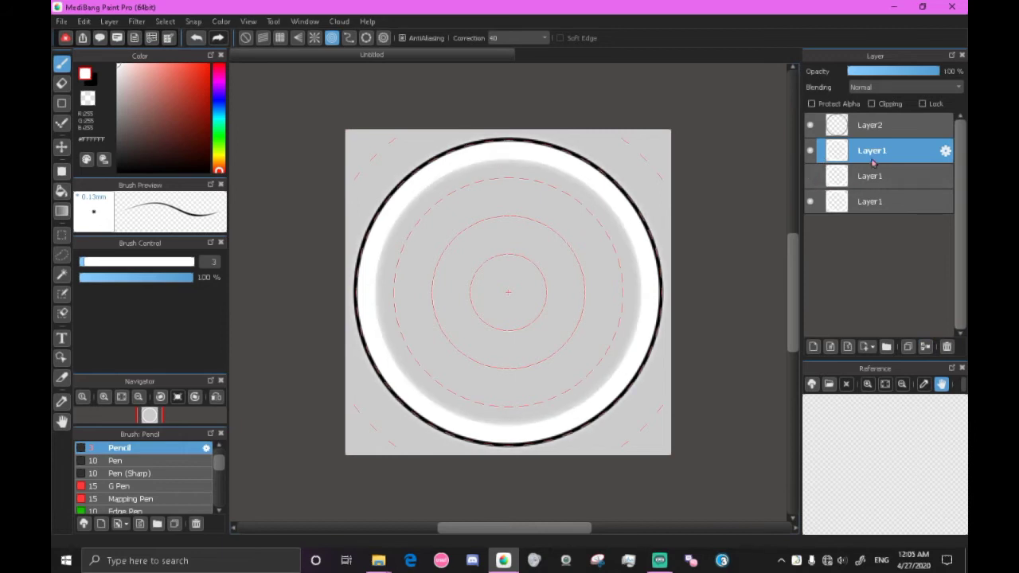
{"action": "left_click", "coordinate": [810, 182]}
{"action": "left_click", "coordinate": [811, 151]}
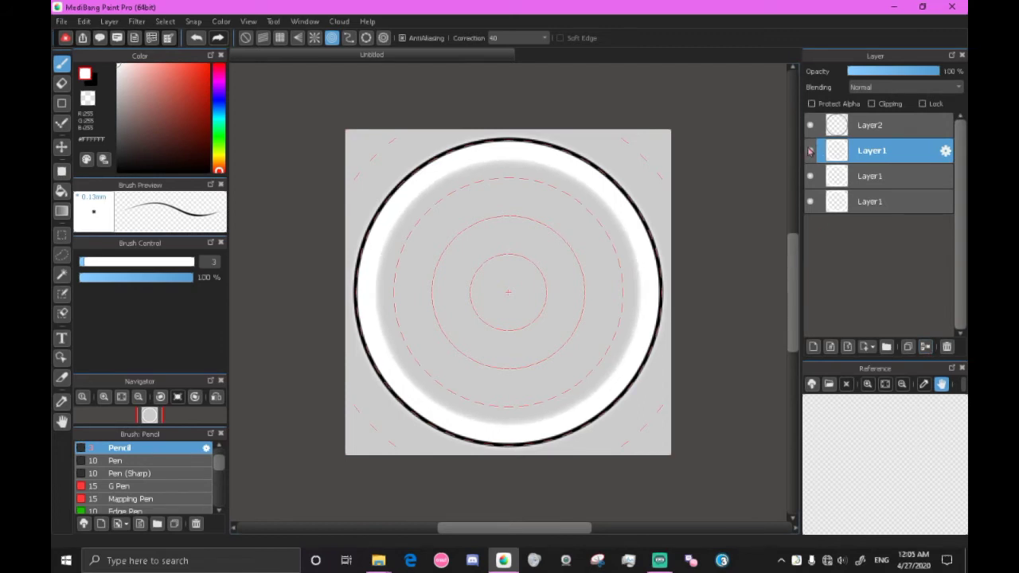
{"action": "left_click", "coordinate": [926, 347]}
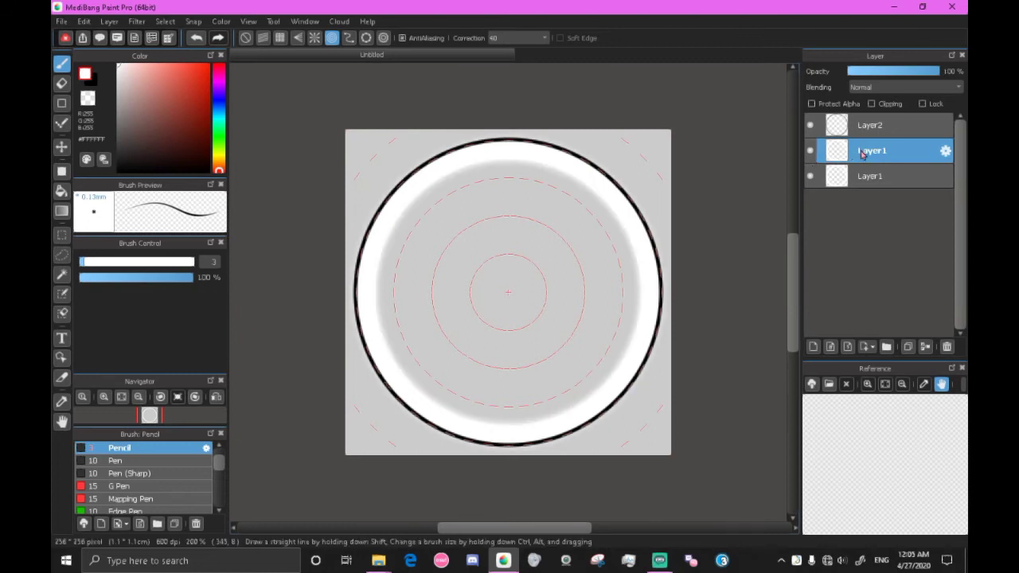
Rename the layers glow, body and outline, then select the body layer.
{"action": "left_click", "coordinate": [945, 152]}
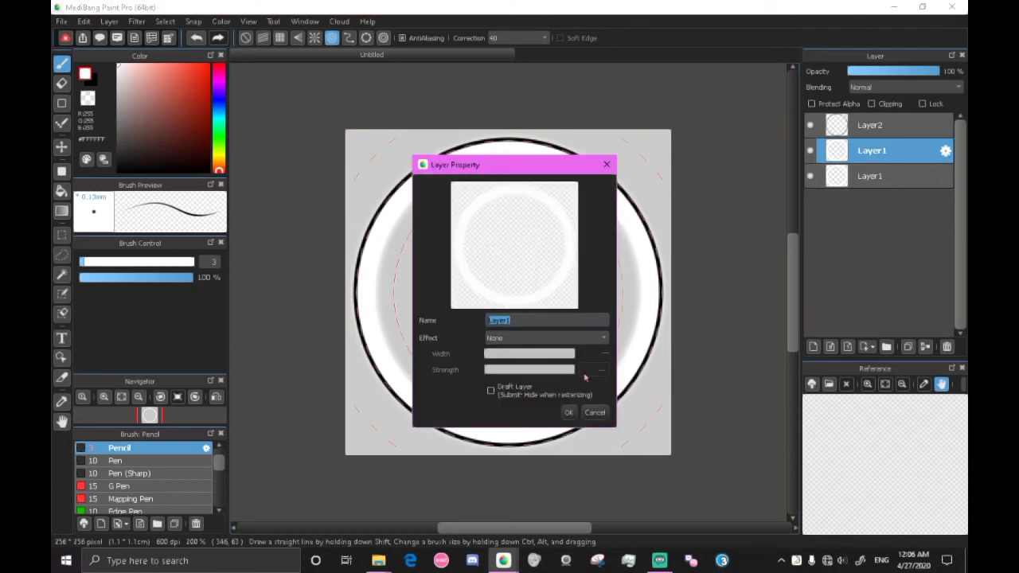
{"action": "key", "text": "BackSpace"}
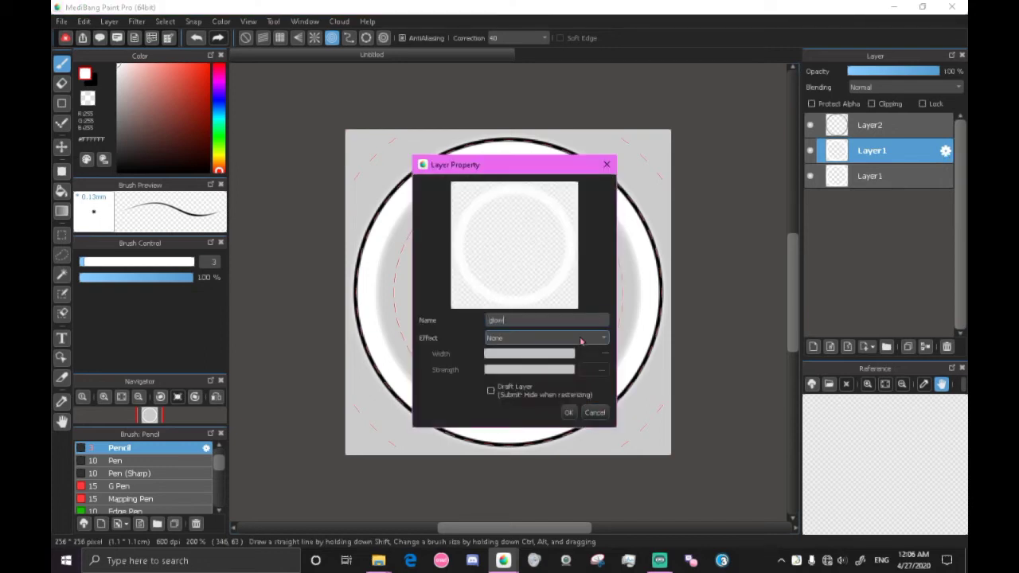
{"action": "type", "text": "glow"}
{"action": "key", "text": "Return"}
{"action": "double_click", "coordinate": [916, 176]}
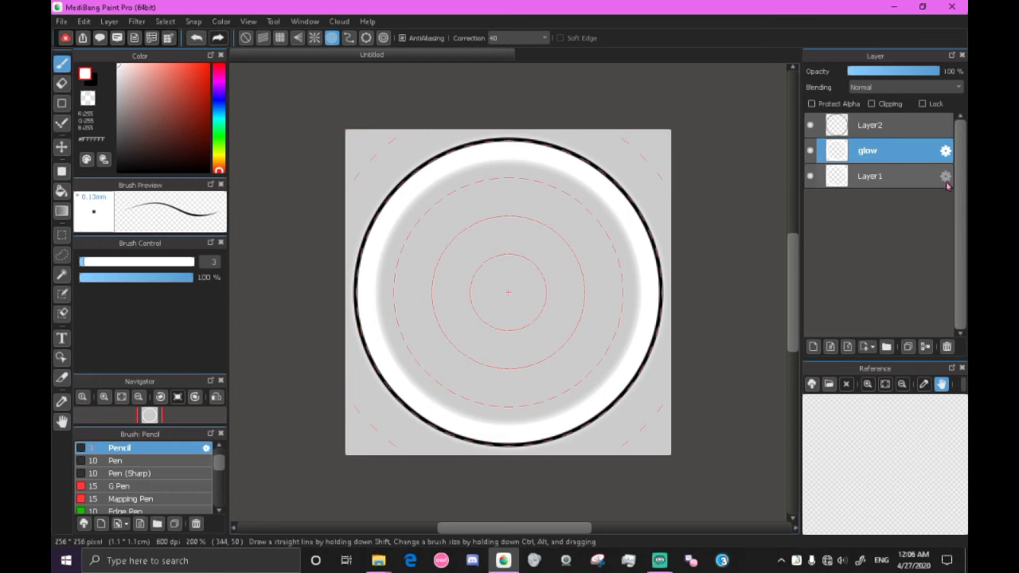
{"action": "type", "text": "body"}
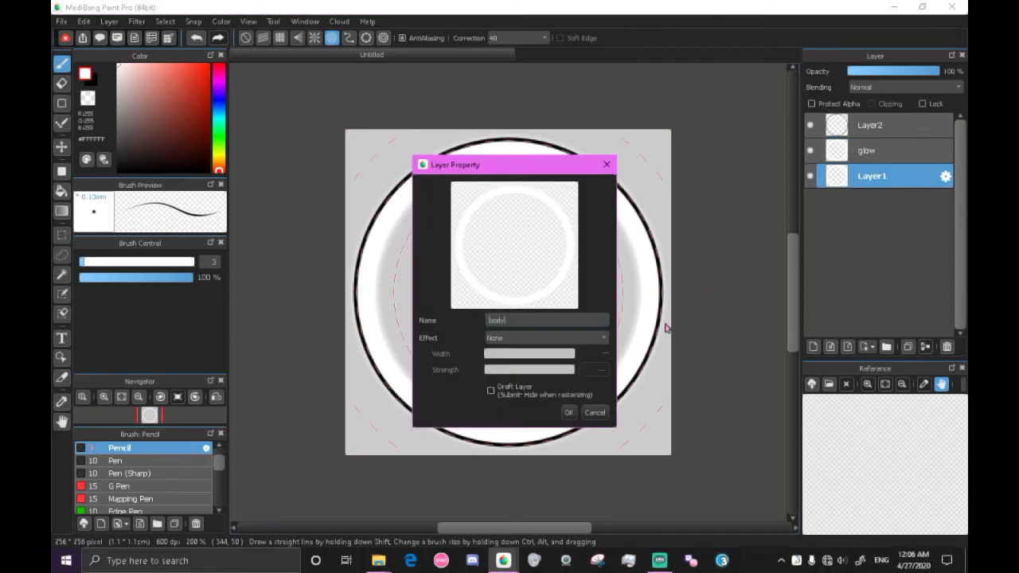
{"action": "key", "text": "Return"}
{"action": "left_click", "coordinate": [946, 129]}
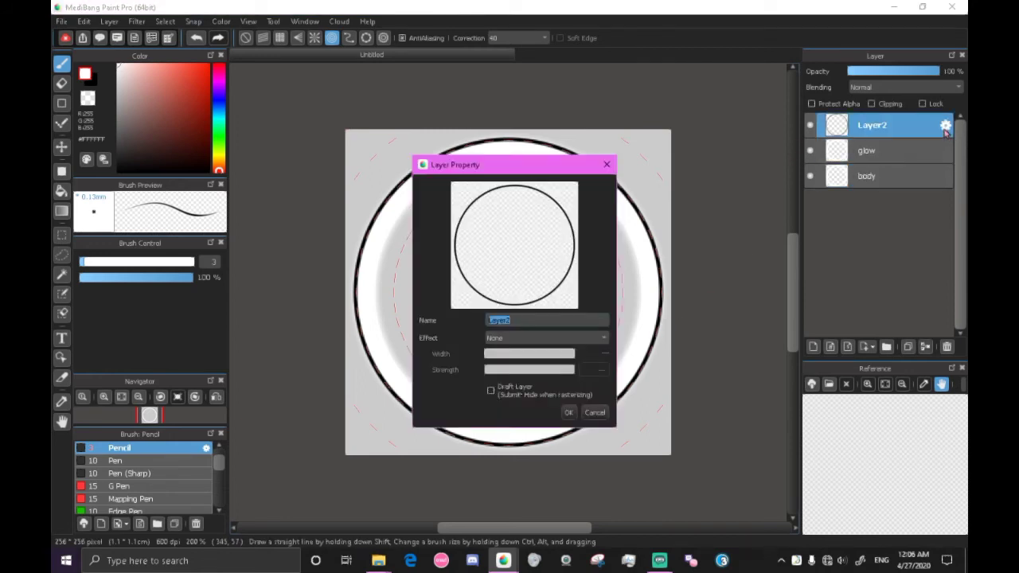
{"action": "type", "text": "outline"}
{"action": "key", "text": "Return"}
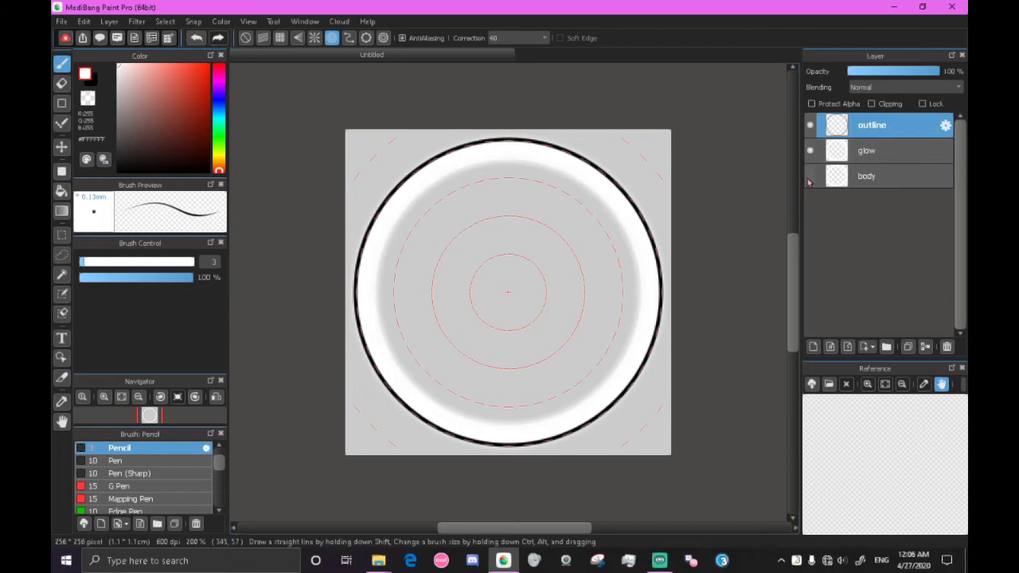
{"action": "left_click", "coordinate": [846, 178]}
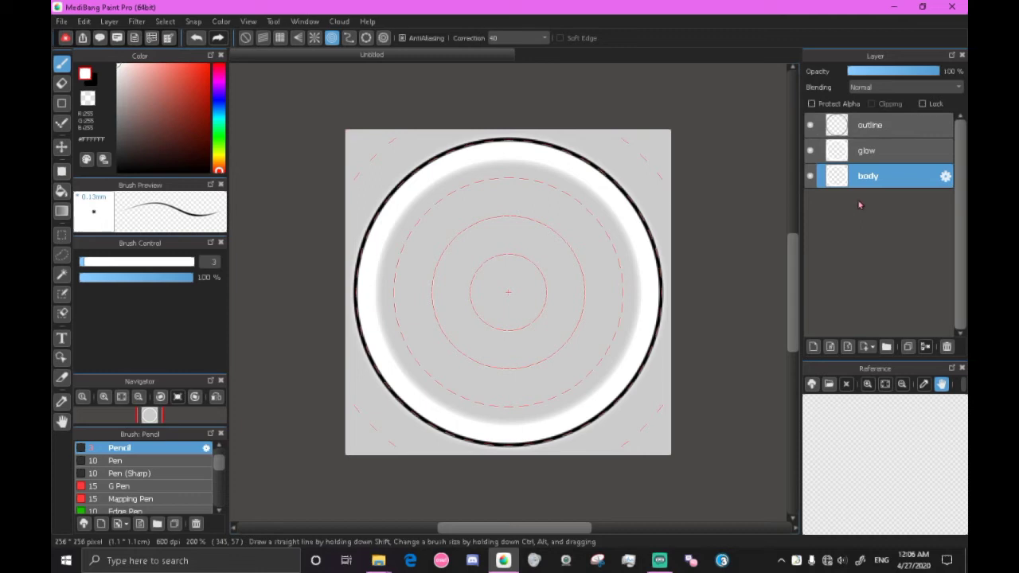
Erase the blur spilling inside the ring on the glow layer, then clear the selection.
{"action": "left_click", "coordinate": [886, 156]}
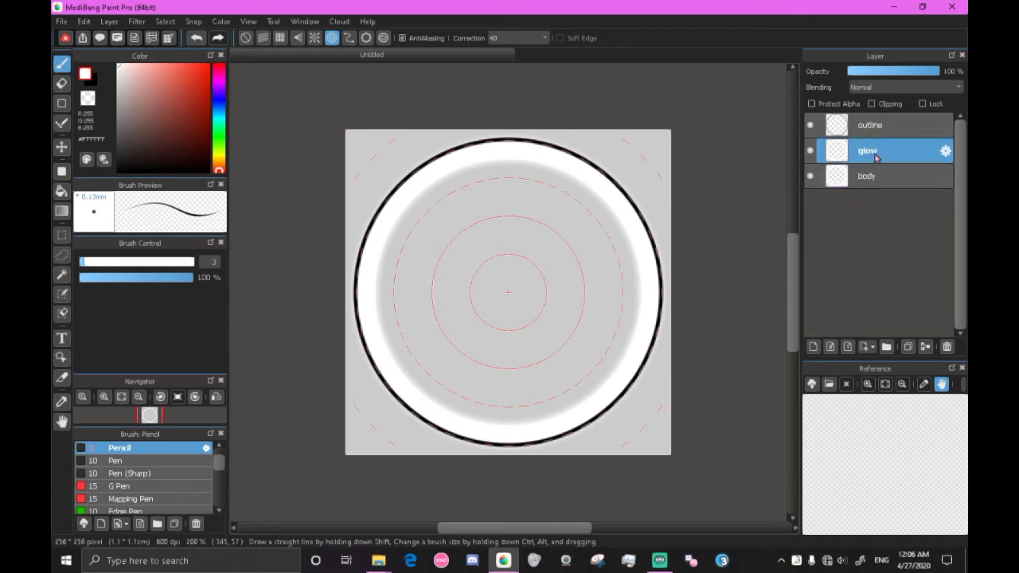
{"action": "key", "text": "e"}
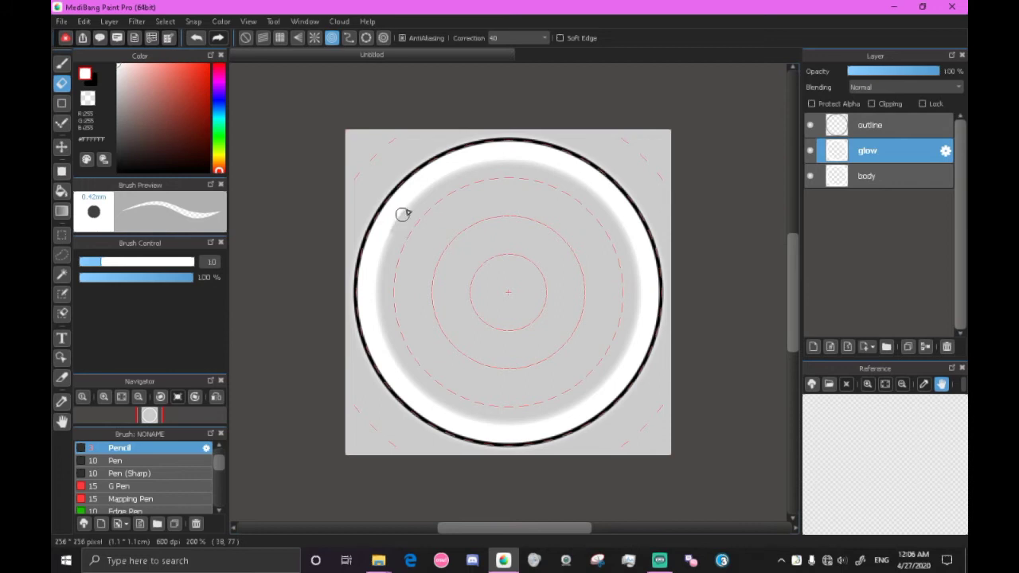
{"action": "mouse_move", "coordinate": [403, 215]}
{"action": "left_mouse_down"}
{"action": "mouse_move", "coordinate": [467, 176]}
{"action": "mouse_move", "coordinate": [556, 175]}
{"action": "mouse_move", "coordinate": [610, 218]}
{"action": "mouse_move", "coordinate": [627, 309]}
{"action": "mouse_move", "coordinate": [574, 373]}
{"action": "mouse_move", "coordinate": [473, 370]}
{"action": "mouse_move", "coordinate": [420, 287]}
{"action": "mouse_move", "coordinate": [421, 189]}
{"action": "left_mouse_up"}
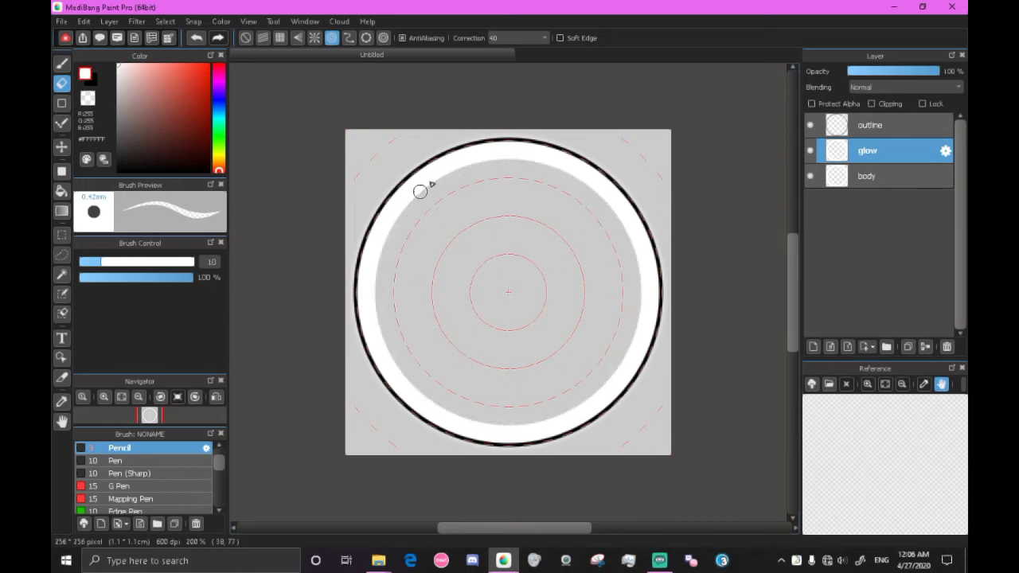
{"action": "key", "text": "w"}
{"action": "left_click", "coordinate": [594, 314]}
{"action": "key", "text": "m"}
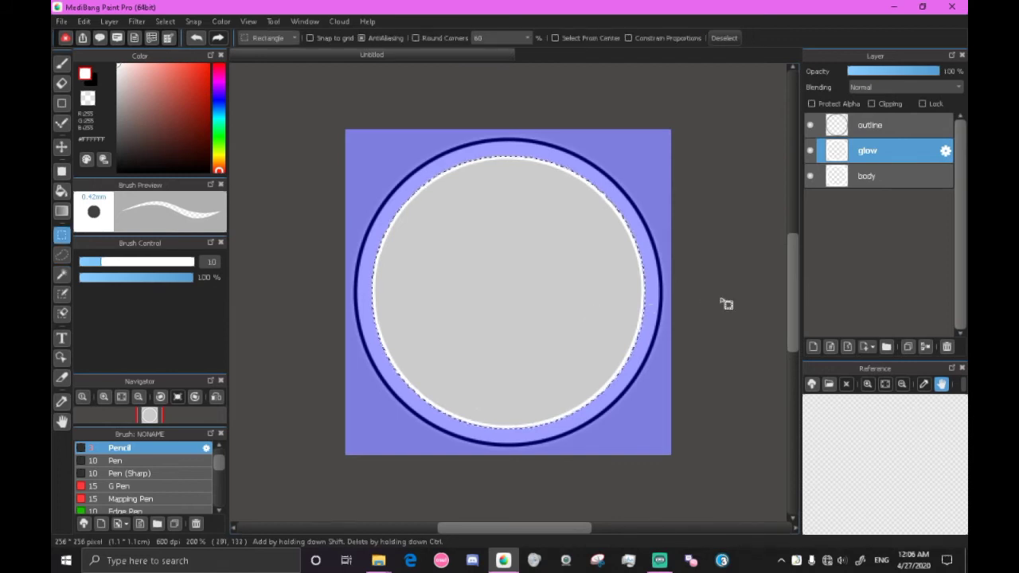
{"action": "key", "text": "ctrl+d"}
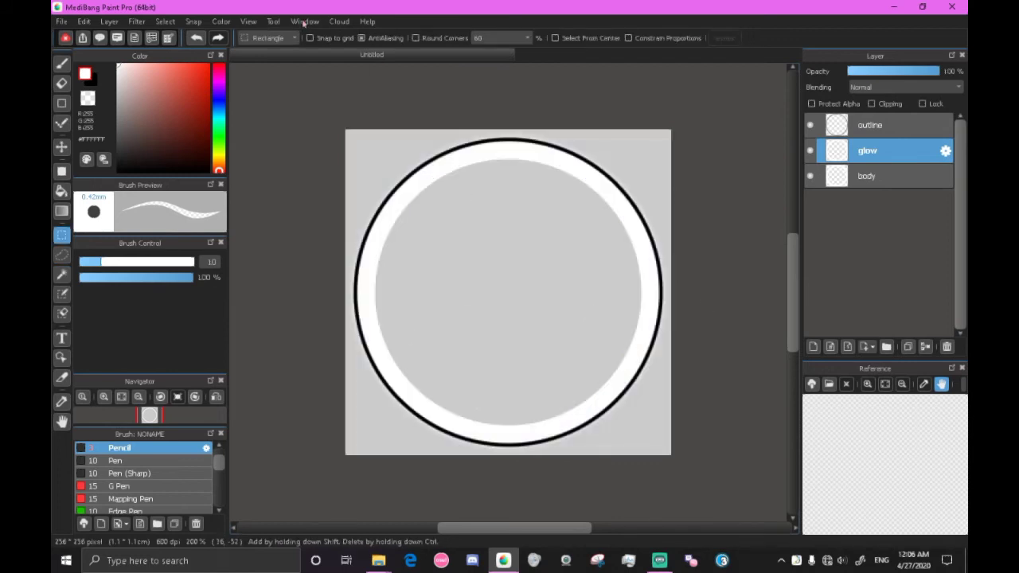
Set the canvas preview background colour to black.
{"action": "left_click", "coordinate": [248, 21]}
{"action": "left_click", "coordinate": [269, 388]}
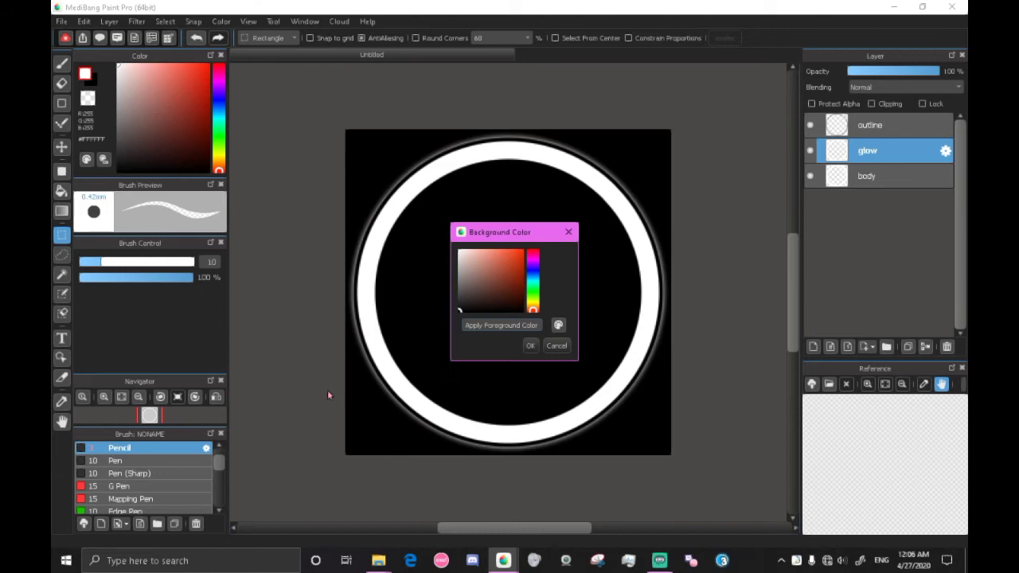
{"action": "left_click", "coordinate": [530, 346]}
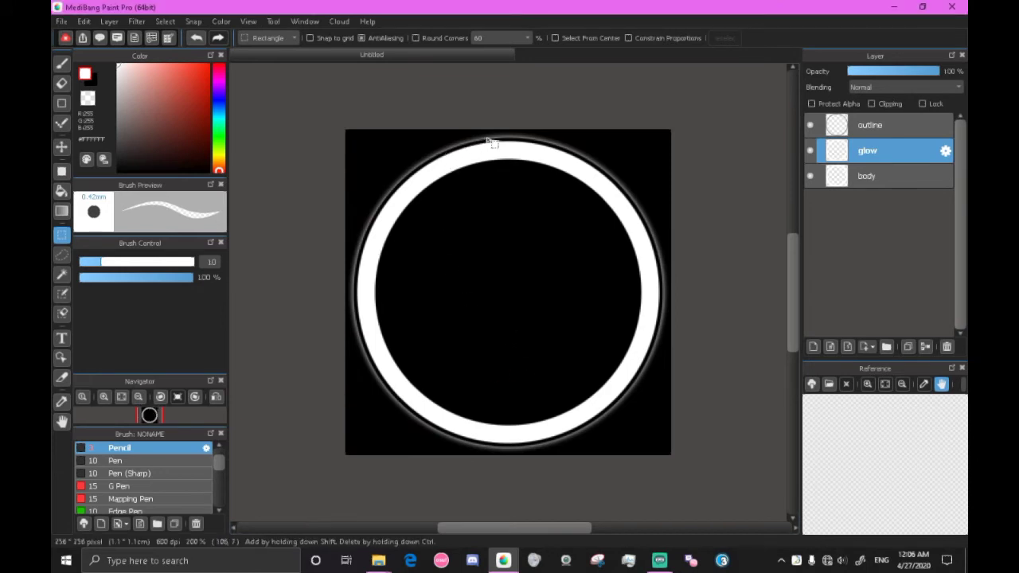
Duplicate the glow layer at 59% opacity and merge it back down.
{"action": "left_click", "coordinate": [907, 347]}
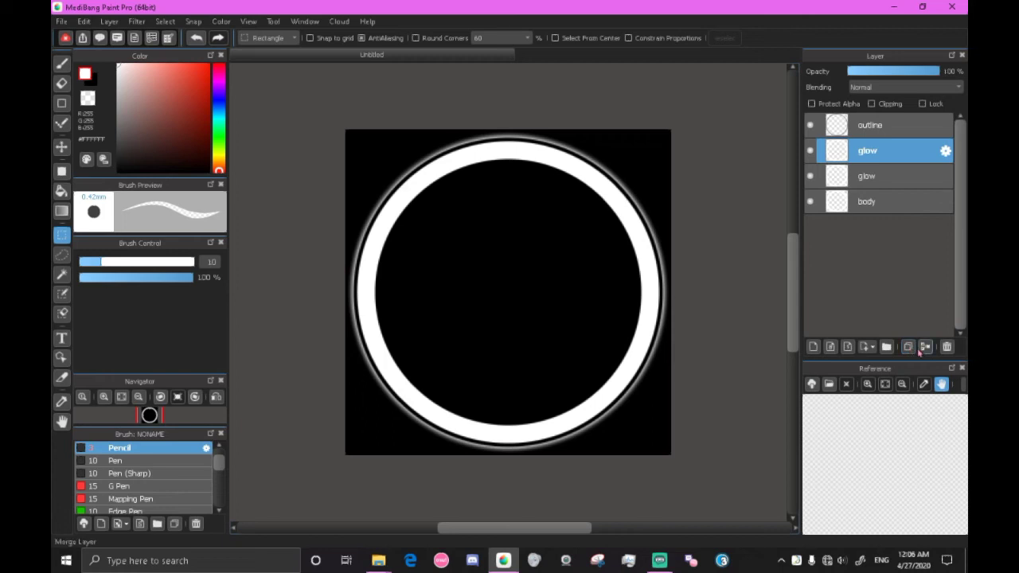
{"action": "left_click", "coordinate": [905, 71]}
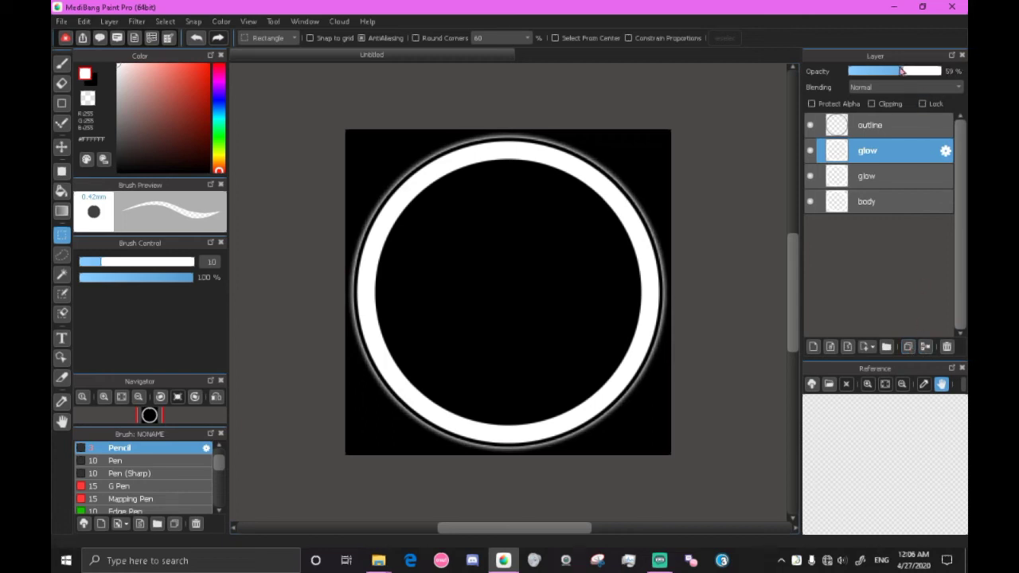
{"action": "left_click", "coordinate": [925, 347]}
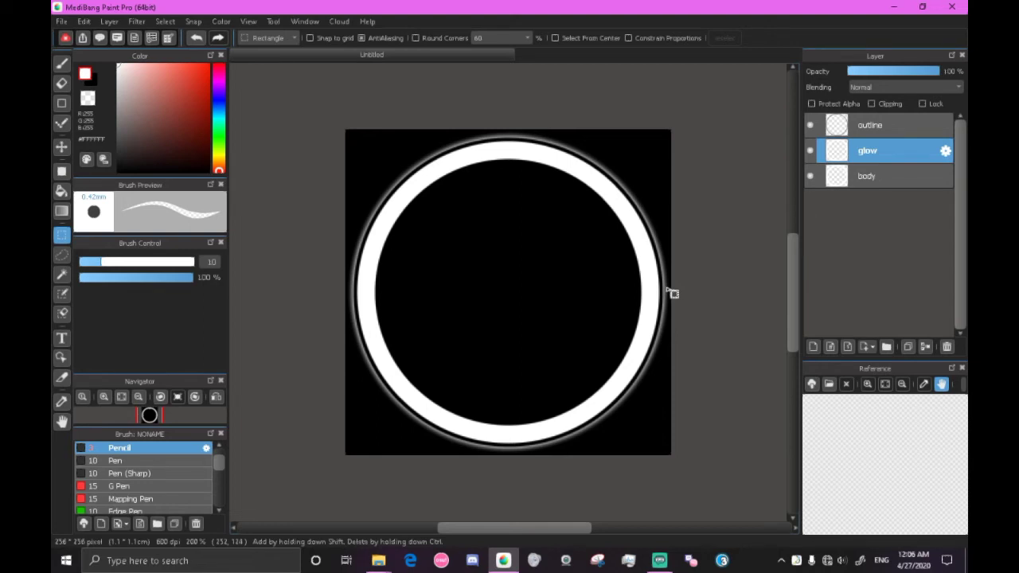
Switch to a transparent background and select the outline layer.
{"action": "left_click", "coordinate": [248, 22]}
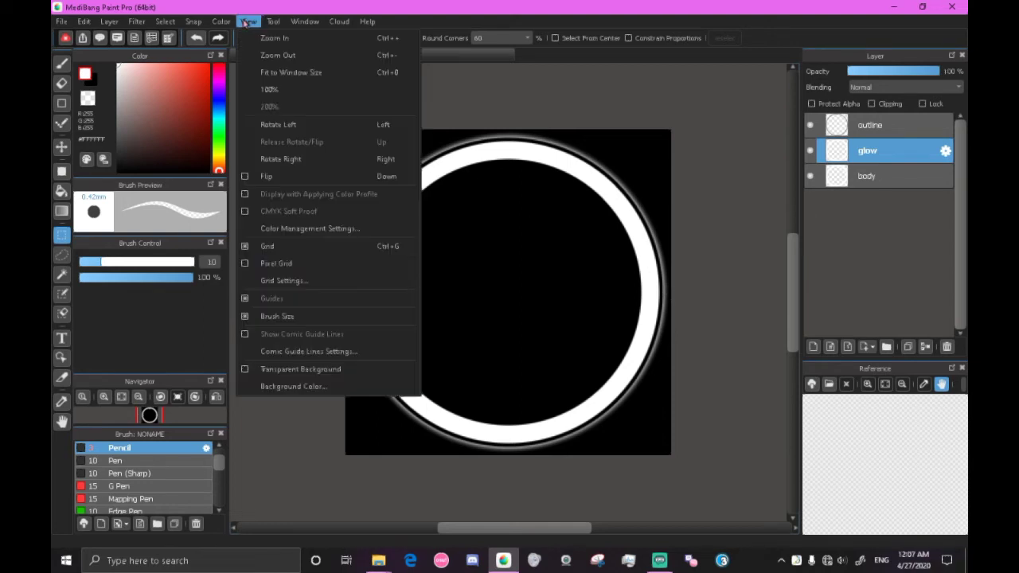
{"action": "left_click", "coordinate": [369, 371]}
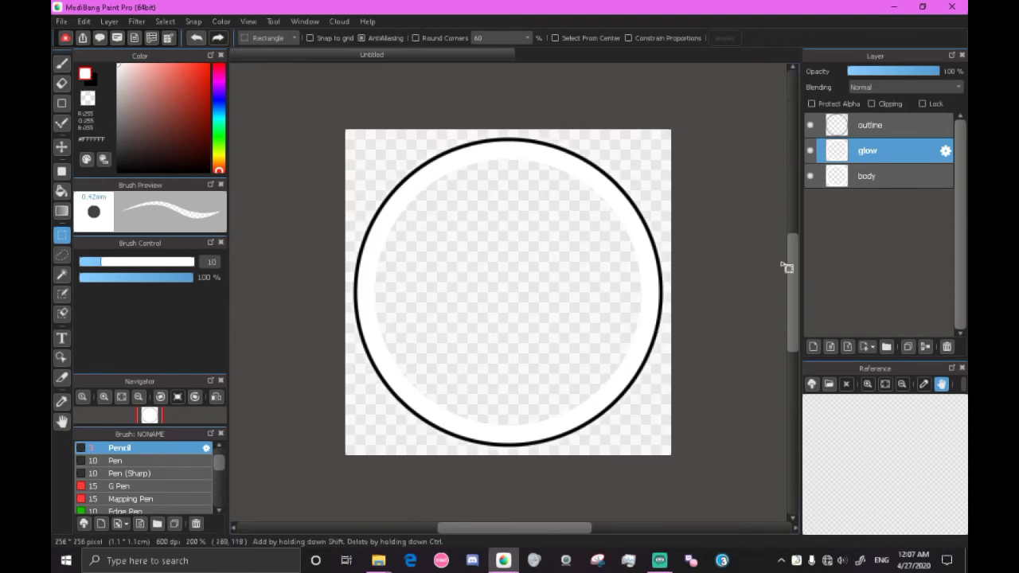
{"action": "left_click", "coordinate": [883, 129]}
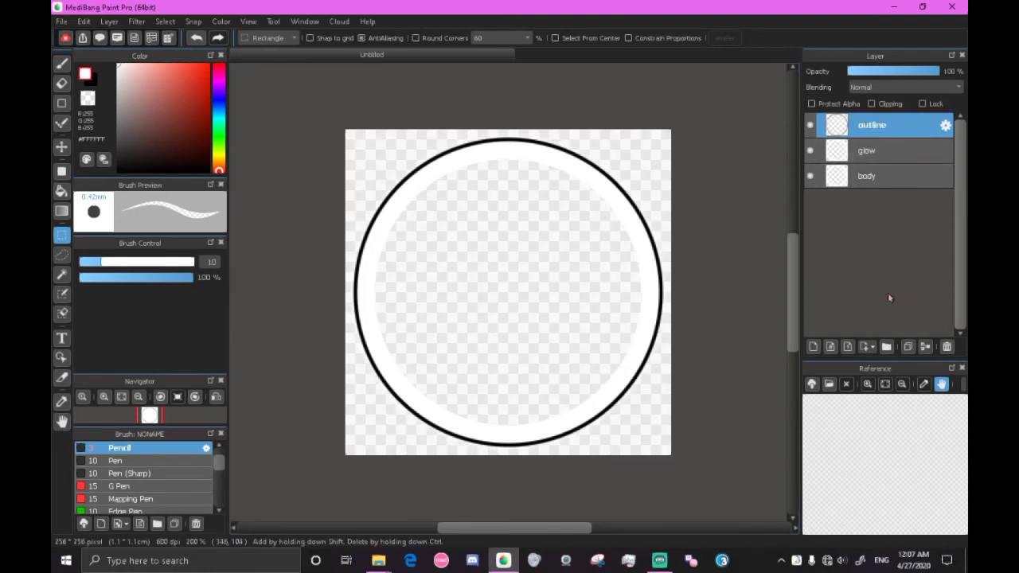
Create Folder4 and move the outline, glow and body layers into it.
{"action": "left_click", "coordinate": [889, 350]}
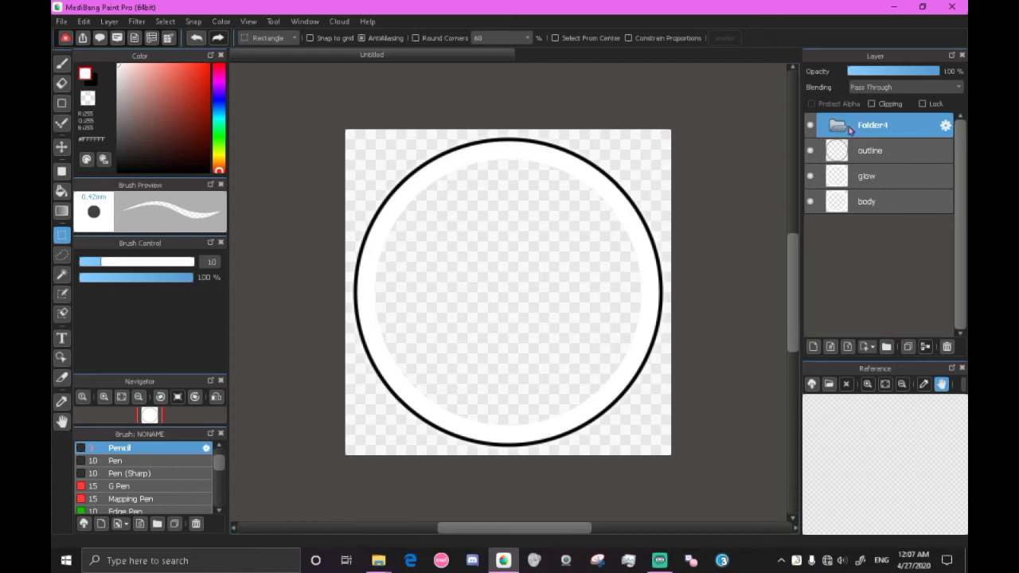
{"action": "left_click", "coordinate": [879, 156]}
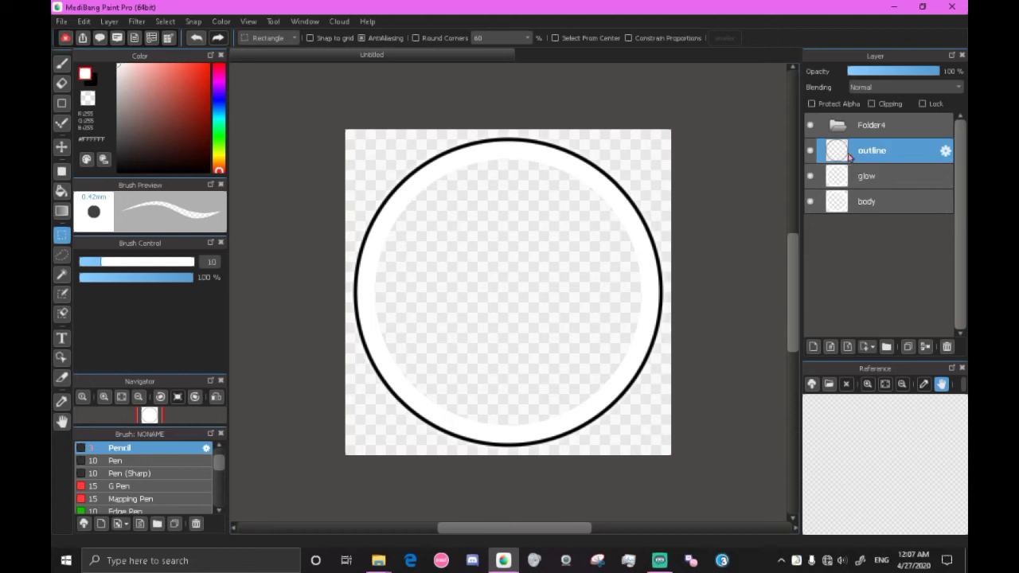
{"action": "left_click", "coordinate": [881, 205], "text": "shift"}
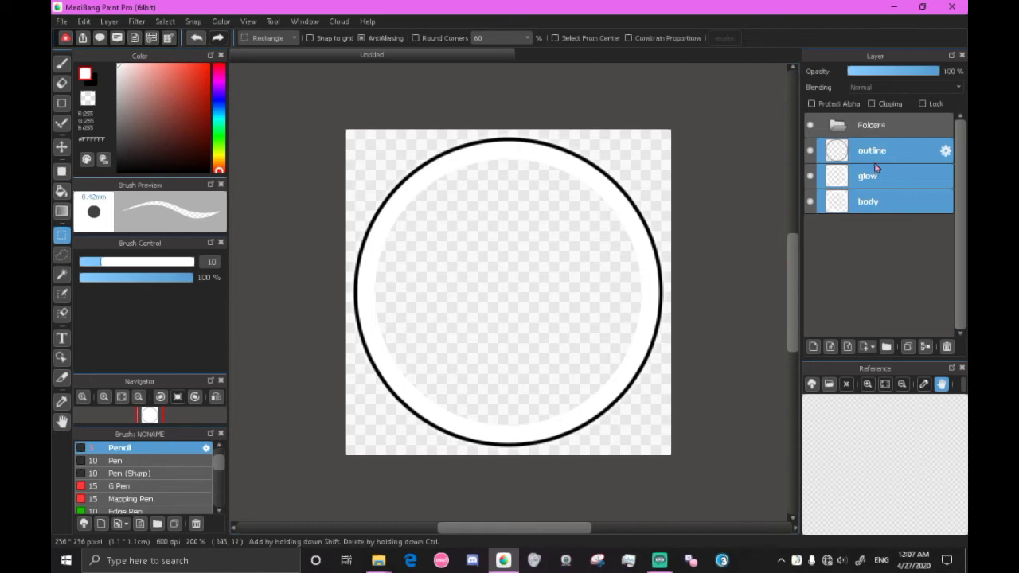
{"action": "left_click_drag", "start_coordinate": [876, 167], "coordinate": [838, 126]}
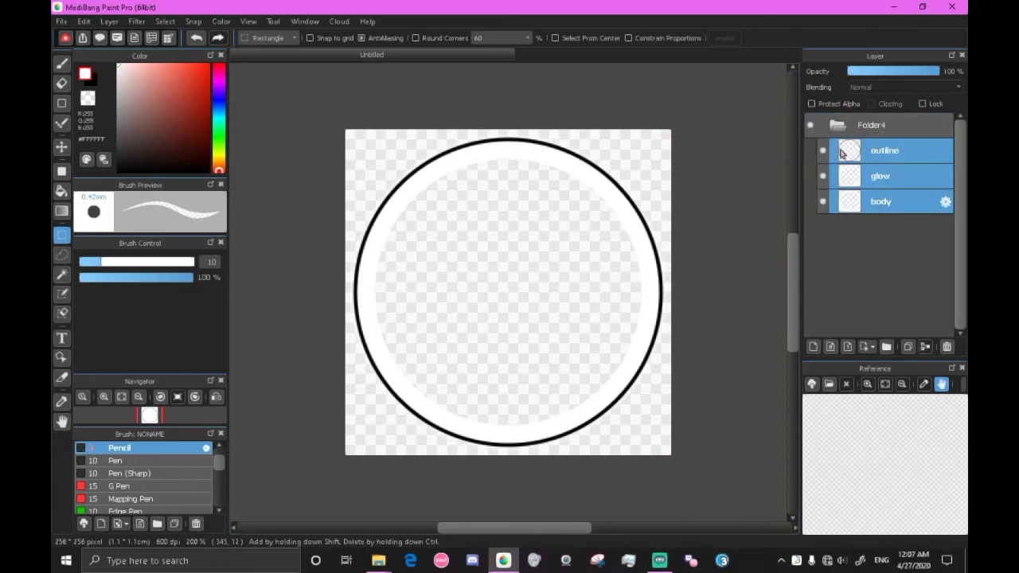
Collapse Folder4, checking its visibility and contents along the way.
{"action": "left_click", "coordinate": [832, 127]}
{"action": "left_click", "coordinate": [810, 126]}
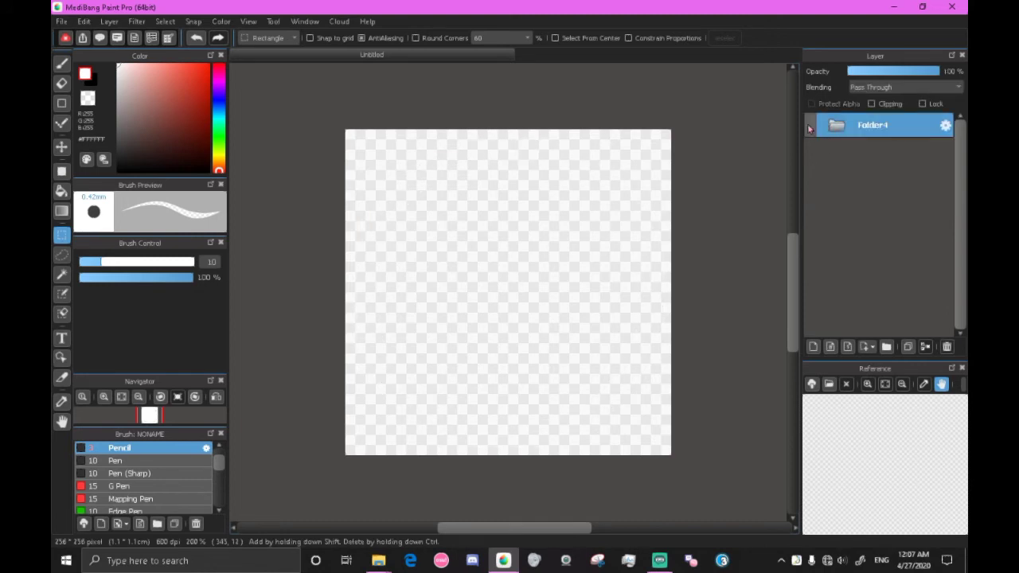
{"action": "left_click", "coordinate": [810, 126]}
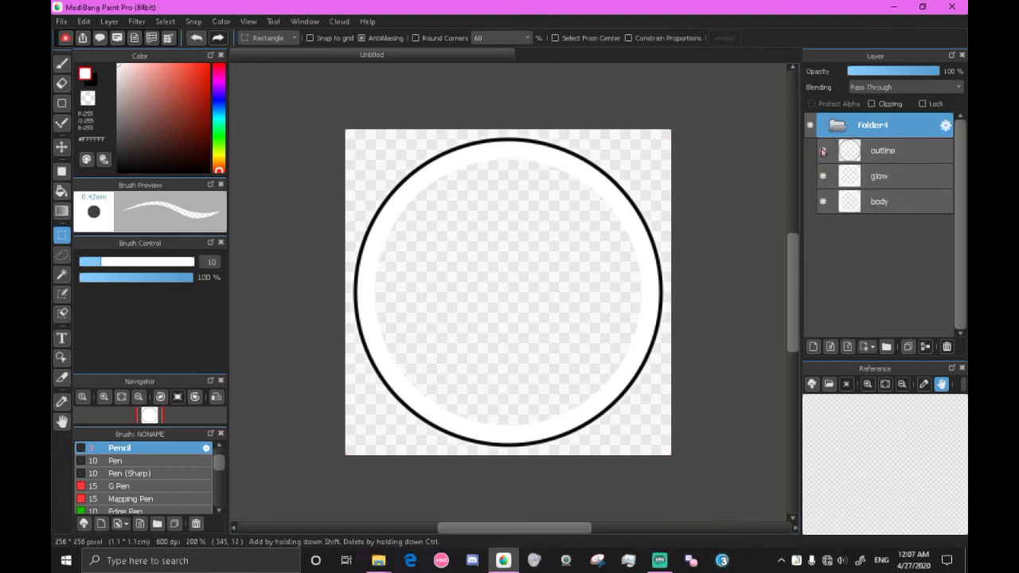
{"action": "left_click", "coordinate": [838, 129]}
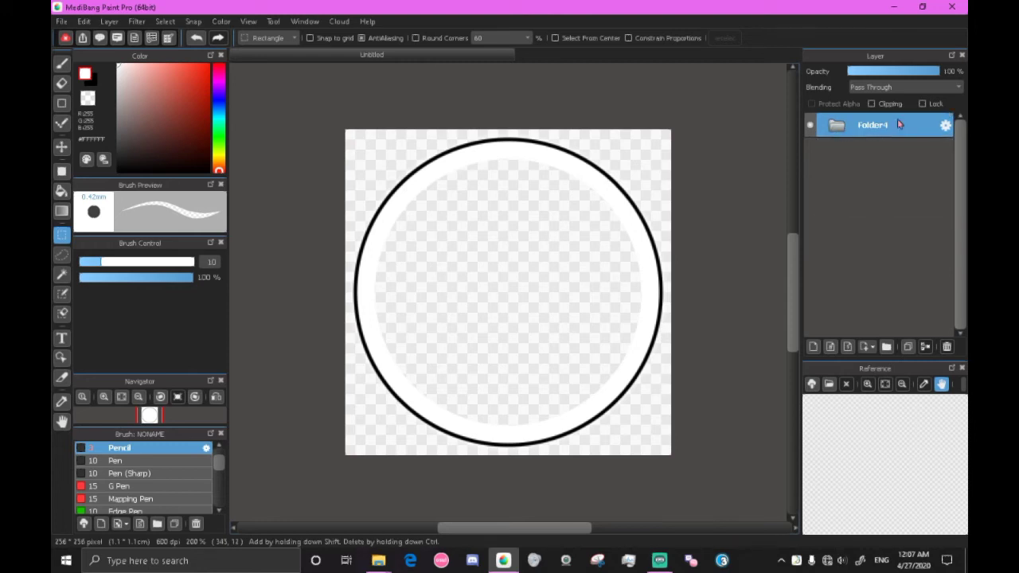
{"action": "left_click", "coordinate": [846, 129]}
{"action": "left_click", "coordinate": [881, 158]}
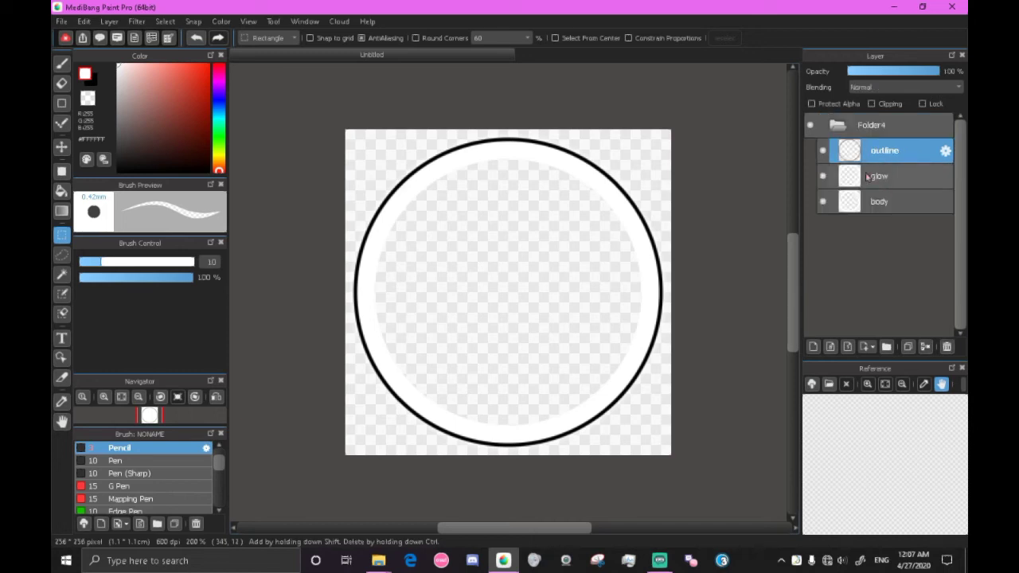
{"action": "left_click", "coordinate": [841, 131]}
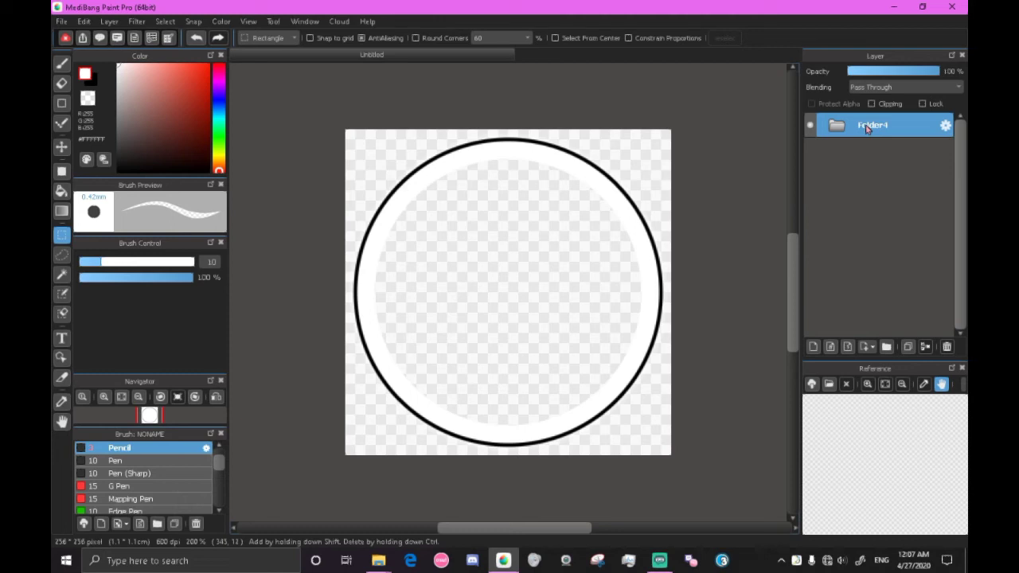
Merge the ring folder into a new Layer5 with Normal blending.
{"action": "key", "text": "ctrl+shift+n"}
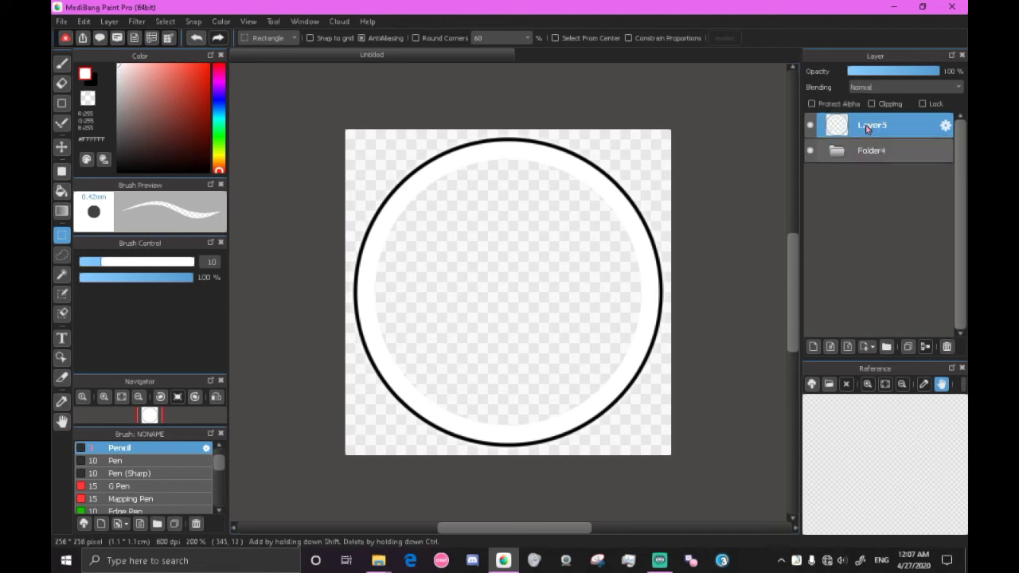
{"action": "left_click", "coordinate": [810, 150]}
{"action": "left_click", "coordinate": [812, 125]}
{"action": "left_click", "coordinate": [811, 125]}
{"action": "left_click", "coordinate": [882, 88]}
{"action": "left_click", "coordinate": [900, 88]}
Compare Layer5's visibility, then delete Folder4 with its original layers.
{"action": "left_click", "coordinate": [811, 125]}
{"action": "left_click", "coordinate": [810, 125]}
{"action": "left_click", "coordinate": [881, 154]}
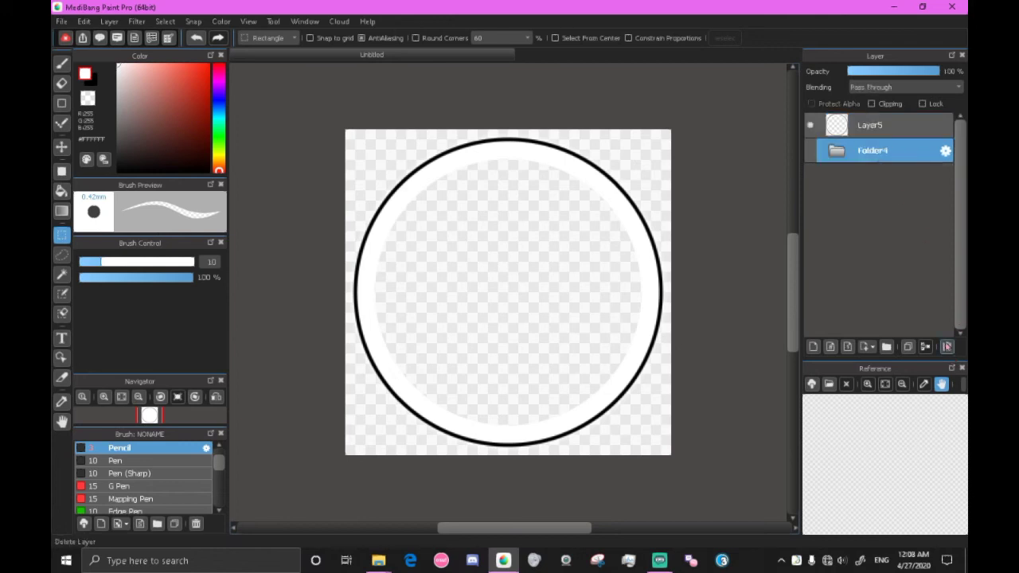
{"action": "left_click", "coordinate": [947, 346]}
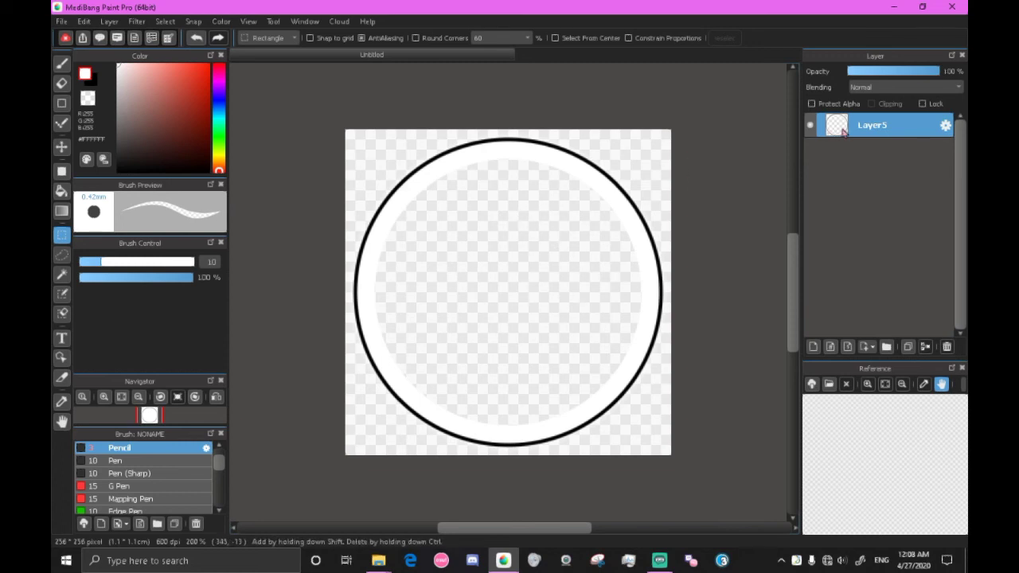
Export the image as Transparent PNG at its original 256px size, without resizing.
{"action": "left_click", "coordinate": [60, 22]}
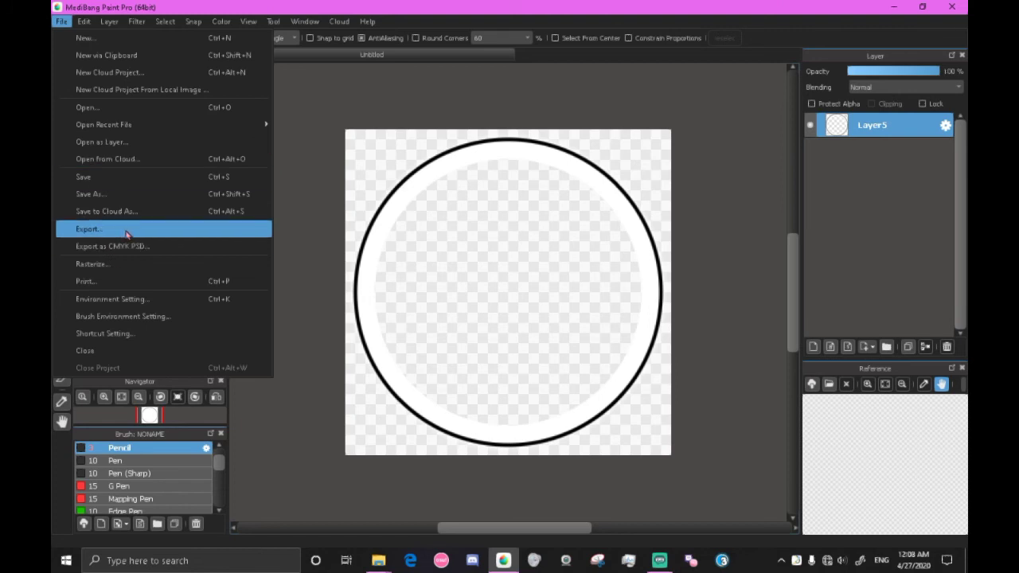
{"action": "left_click", "coordinate": [127, 233]}
{"action": "left_click", "coordinate": [511, 231]}
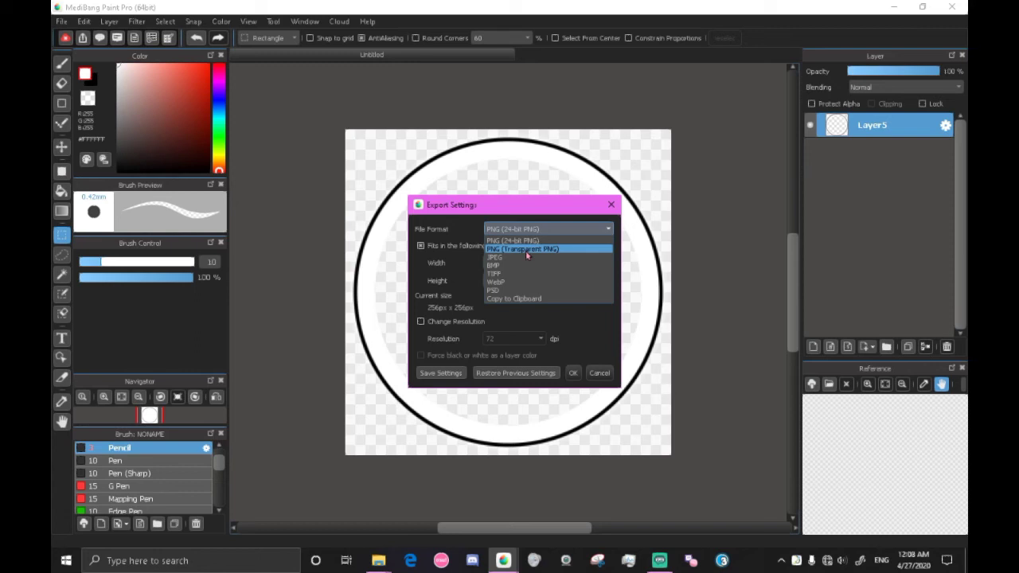
{"action": "left_click", "coordinate": [527, 250]}
{"action": "left_click", "coordinate": [484, 249]}
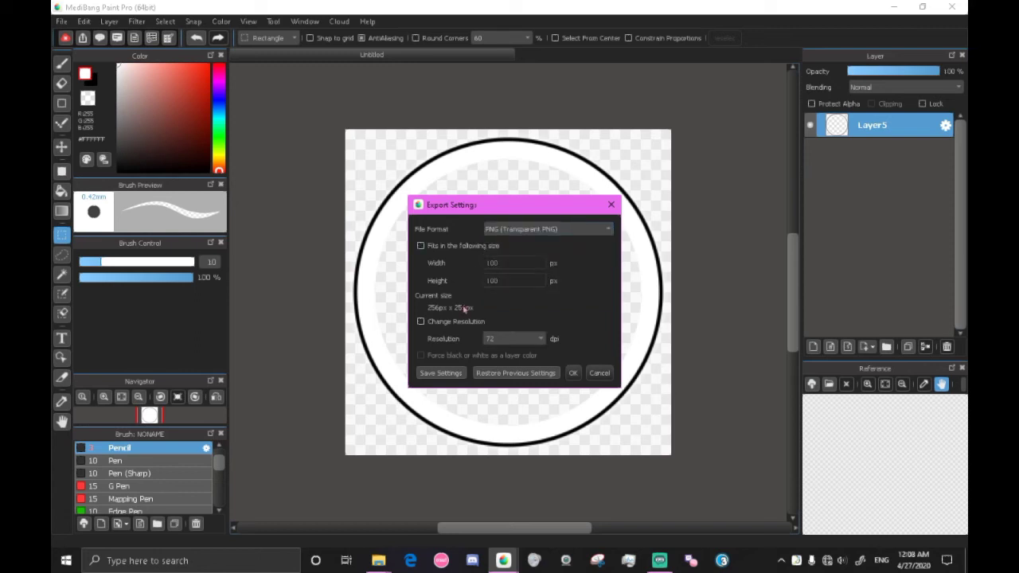
{"action": "left_click", "coordinate": [574, 373]}
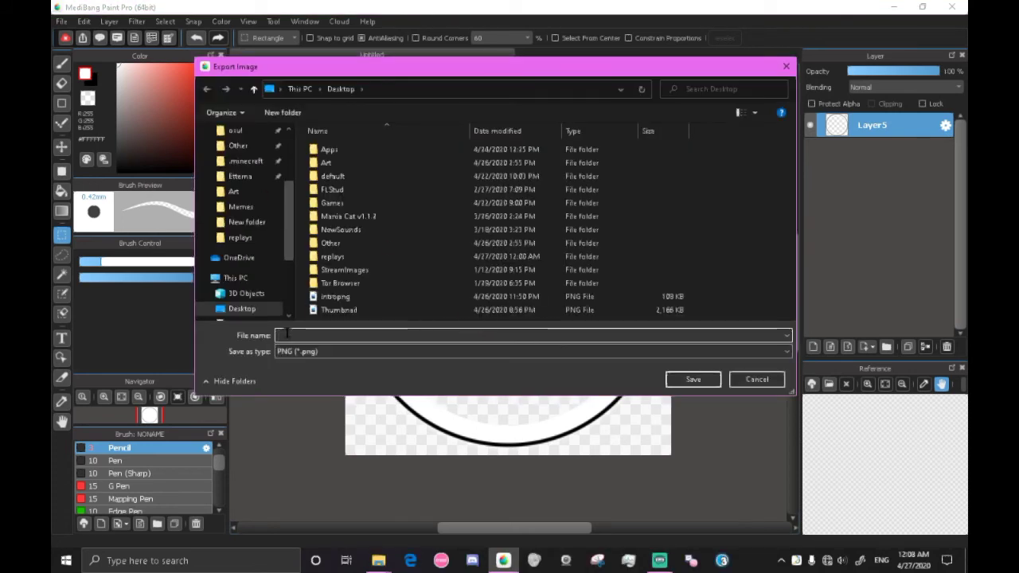
Save the PNG as hitcircle@2x in the osu! Skins '- TUTORIAL -' folder.
{"action": "scroll", "coordinate": [251, 275], "scroll_direction": "up", "scroll_amount": 2}
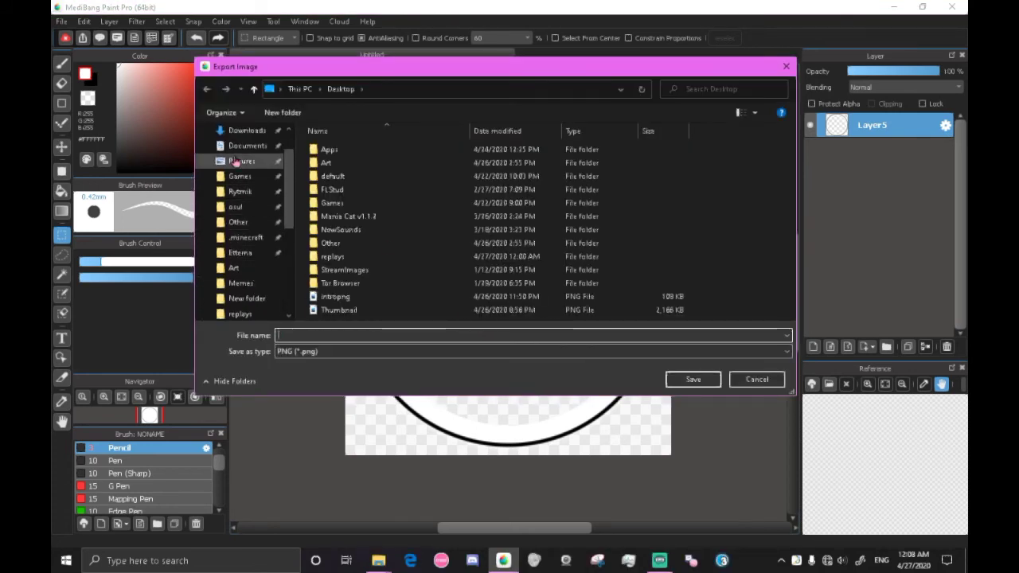
{"action": "scroll", "coordinate": [251, 231], "scroll_direction": "up", "scroll_amount": 1}
{"action": "scroll", "coordinate": [251, 228], "scroll_direction": "up", "scroll_amount": 2}
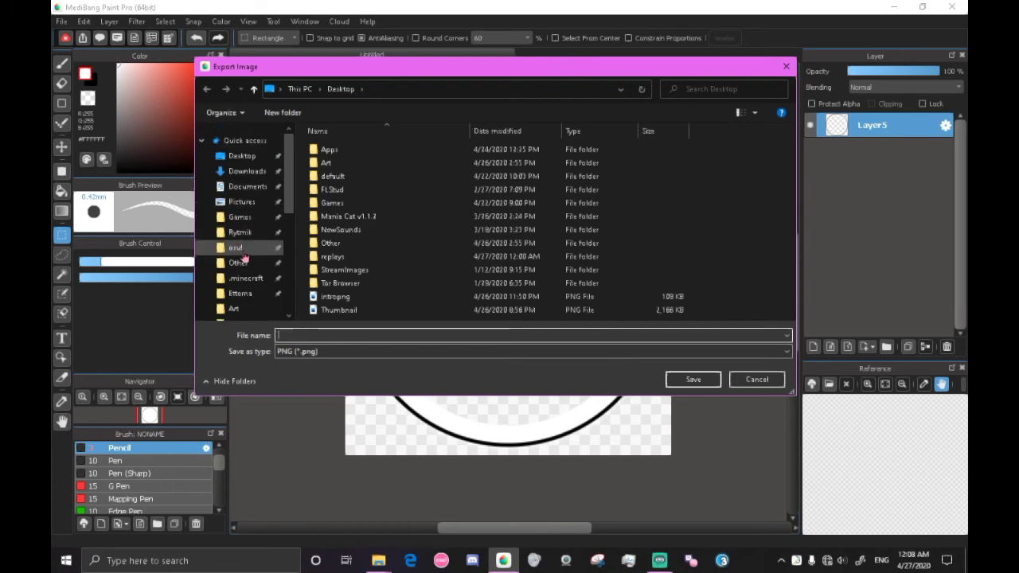
{"action": "left_click", "coordinate": [248, 252]}
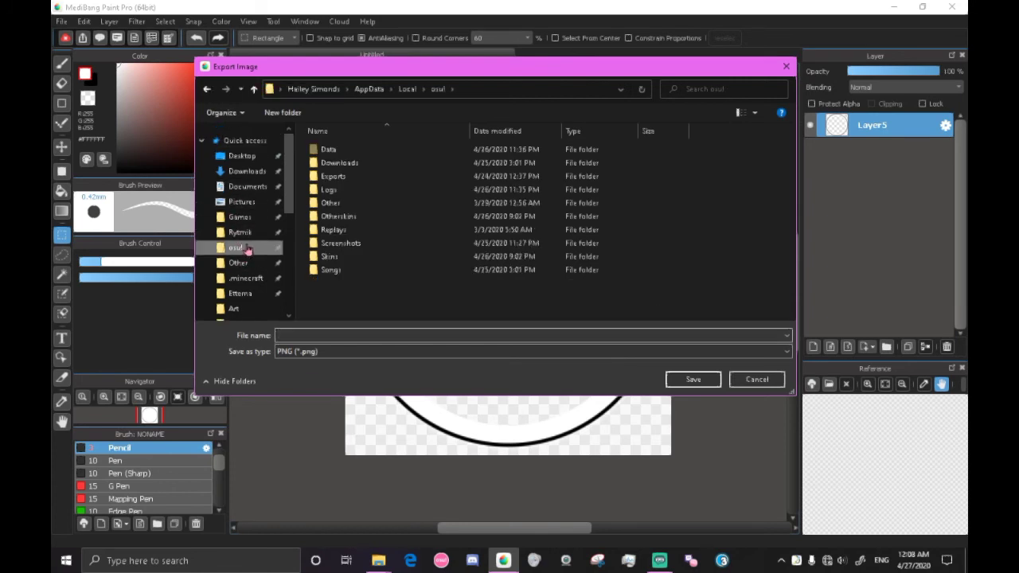
{"action": "double_click", "coordinate": [347, 264]}
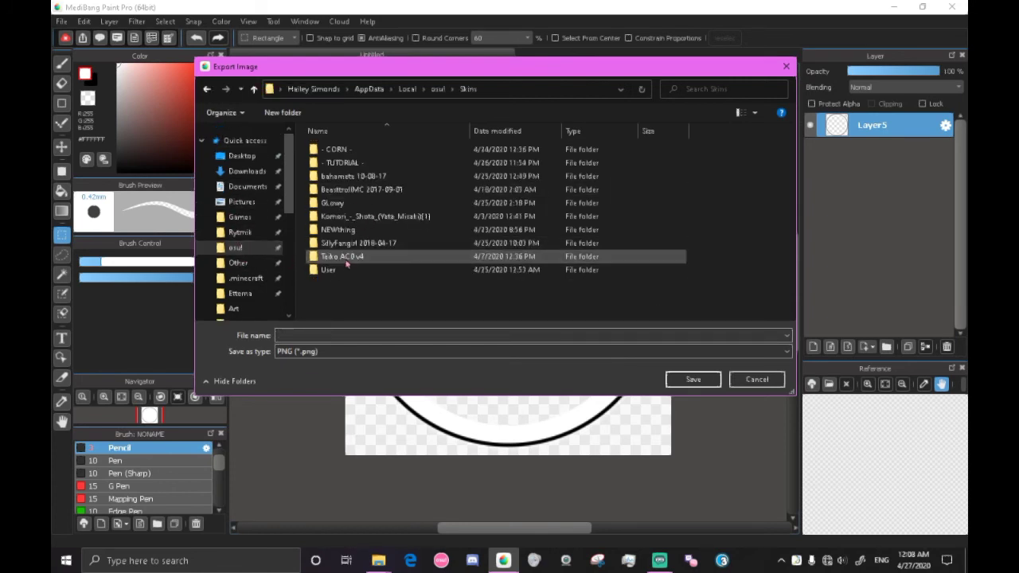
{"action": "double_click", "coordinate": [382, 163]}
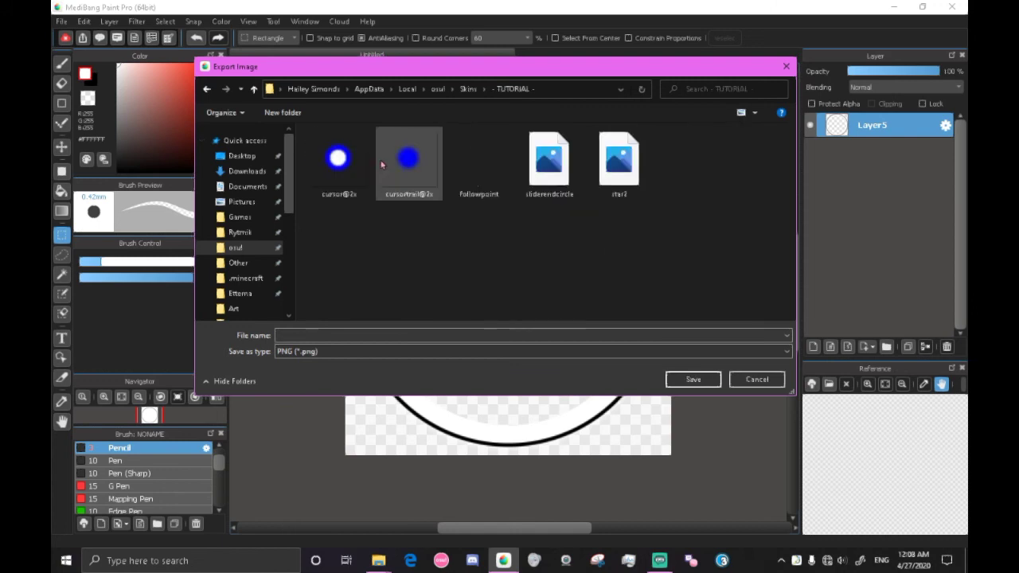
{"action": "left_click", "coordinate": [418, 333]}
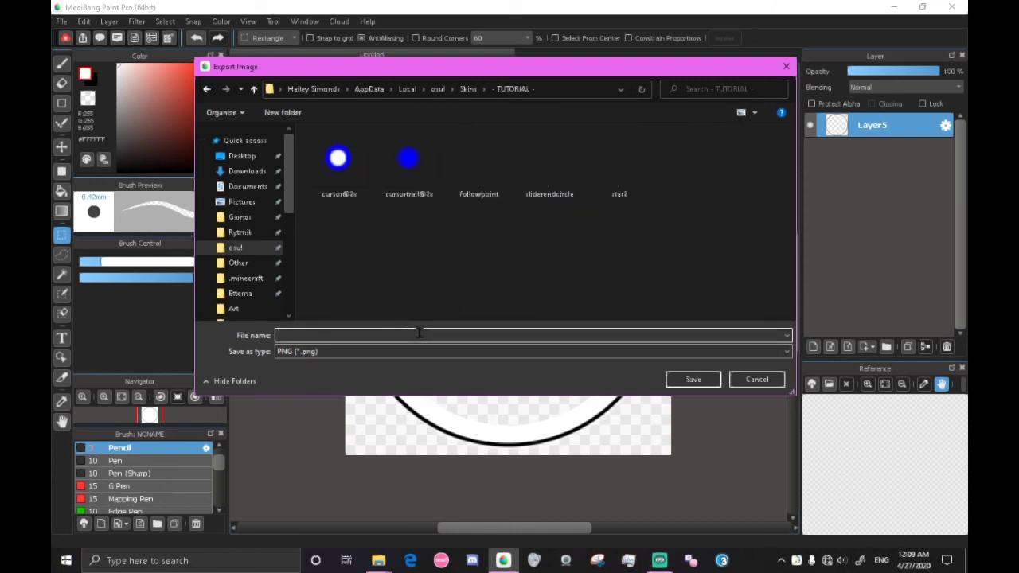
{"action": "type", "text": "hitcircle@2x"}
{"action": "key", "text": "Return"}
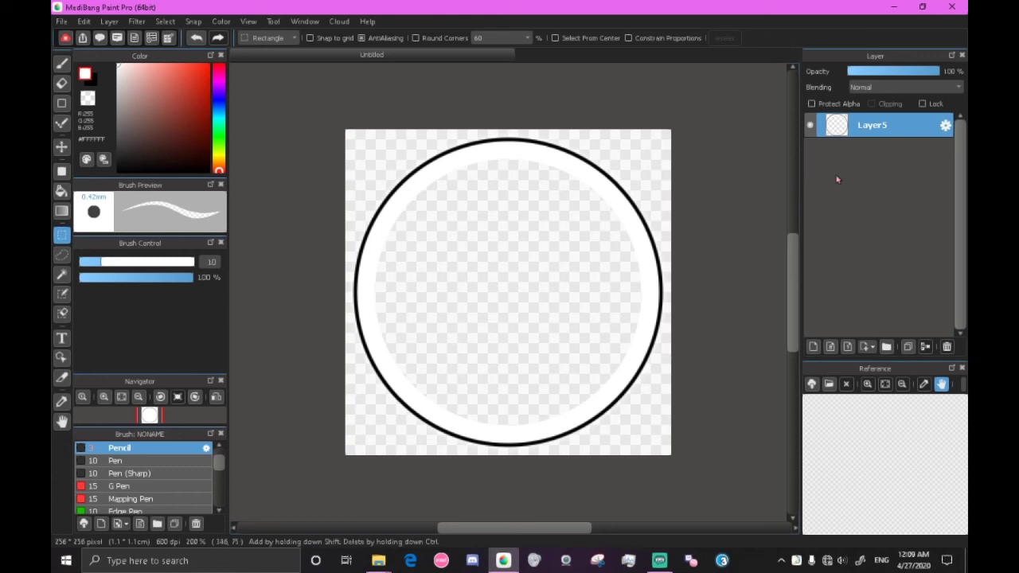
Lower the ring layer's opacity to 95% and export it as transparent PNG hitcircleoverlay@2x.
{"action": "left_click", "coordinate": [934, 72]}
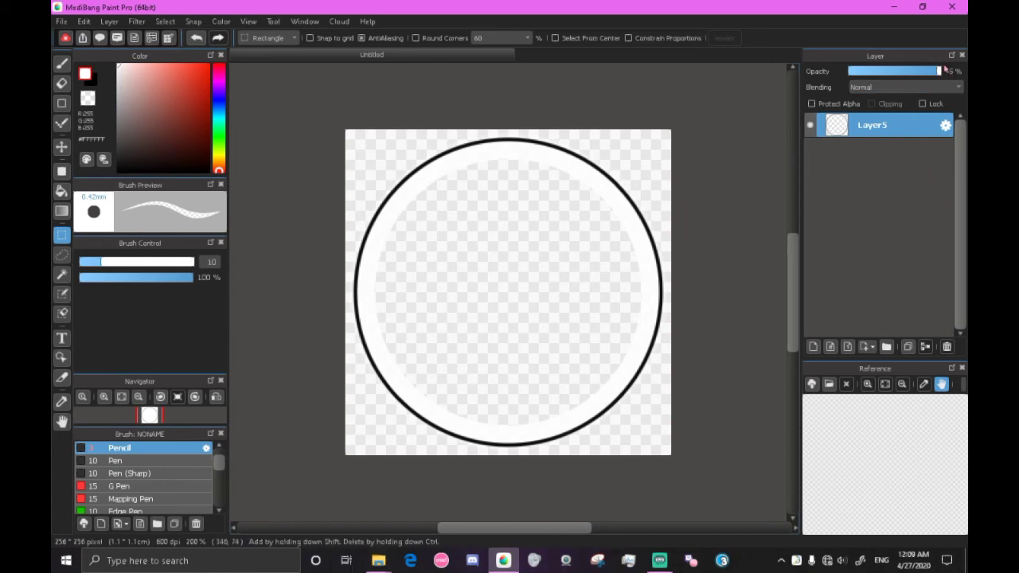
{"action": "left_click", "coordinate": [61, 21]}
{"action": "left_click", "coordinate": [97, 235]}
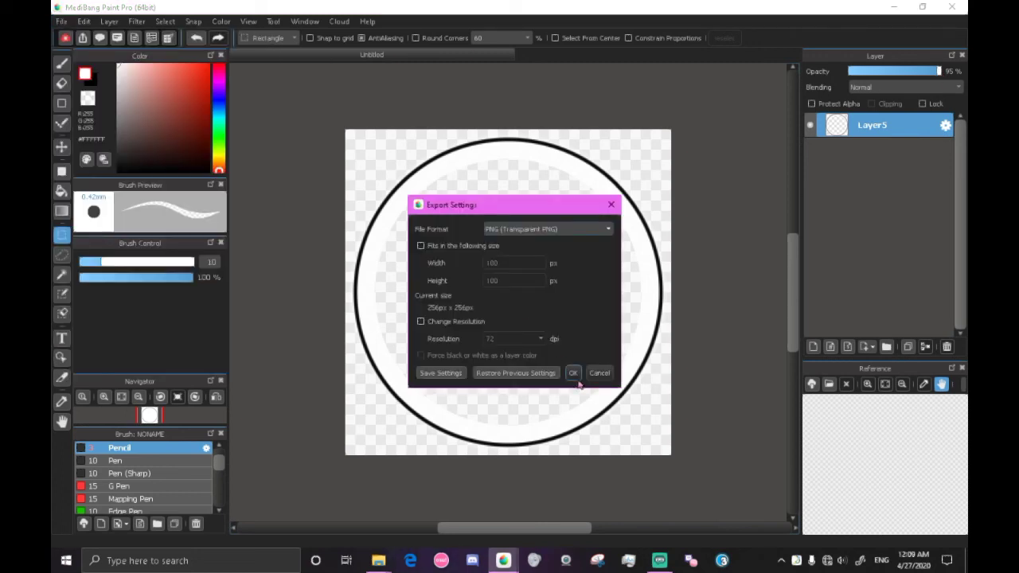
{"action": "left_click", "coordinate": [575, 376]}
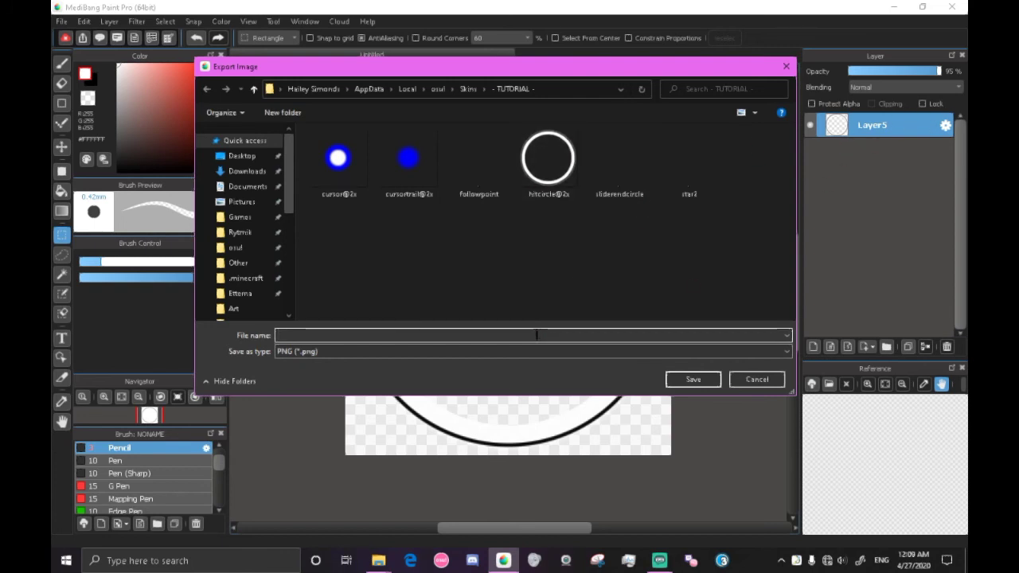
{"action": "type", "text": "hit"}
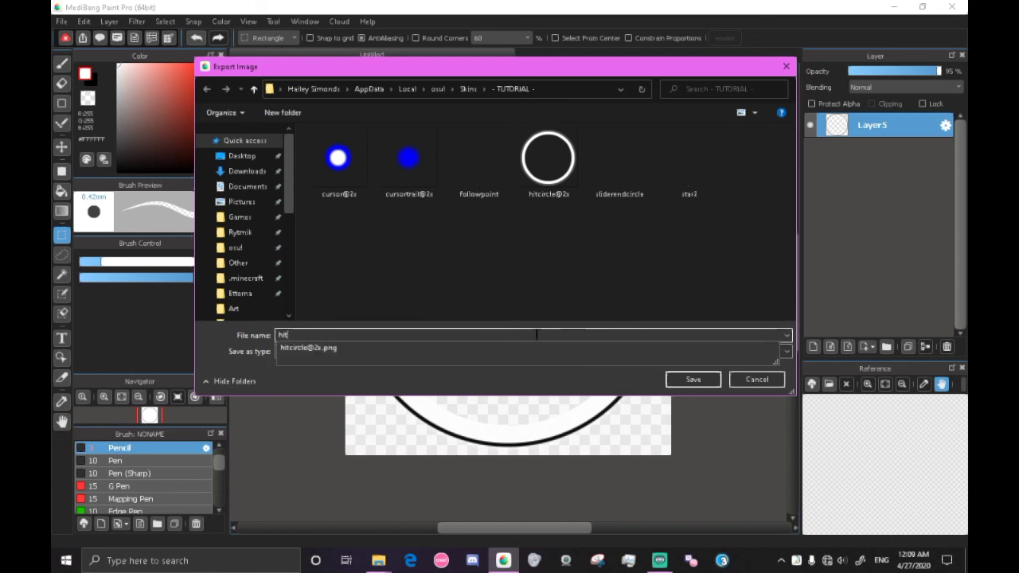
{"action": "type", "text": "circle@"}
{"action": "type", "text": "verlay@2x"}
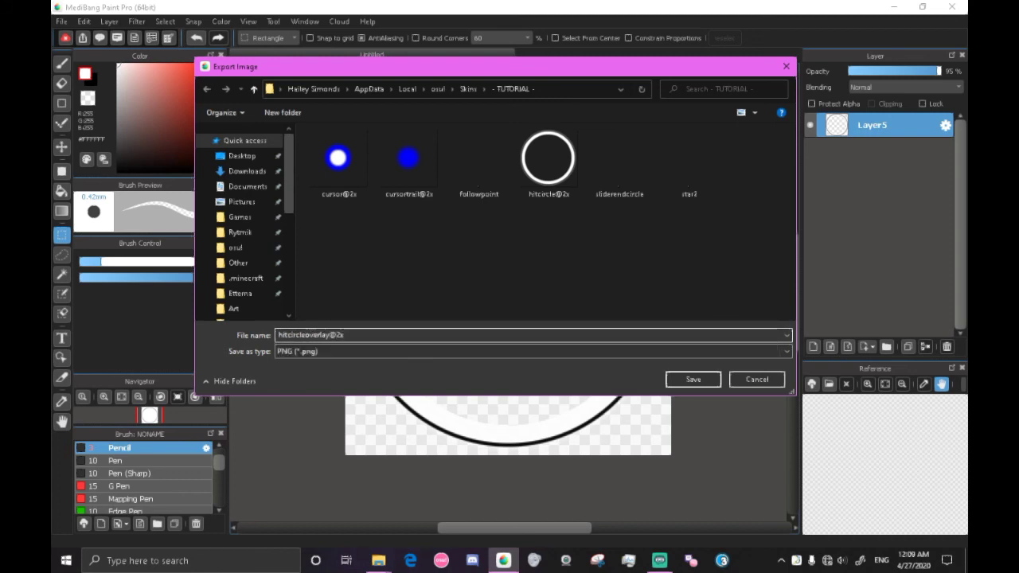
{"action": "key", "text": "Return"}
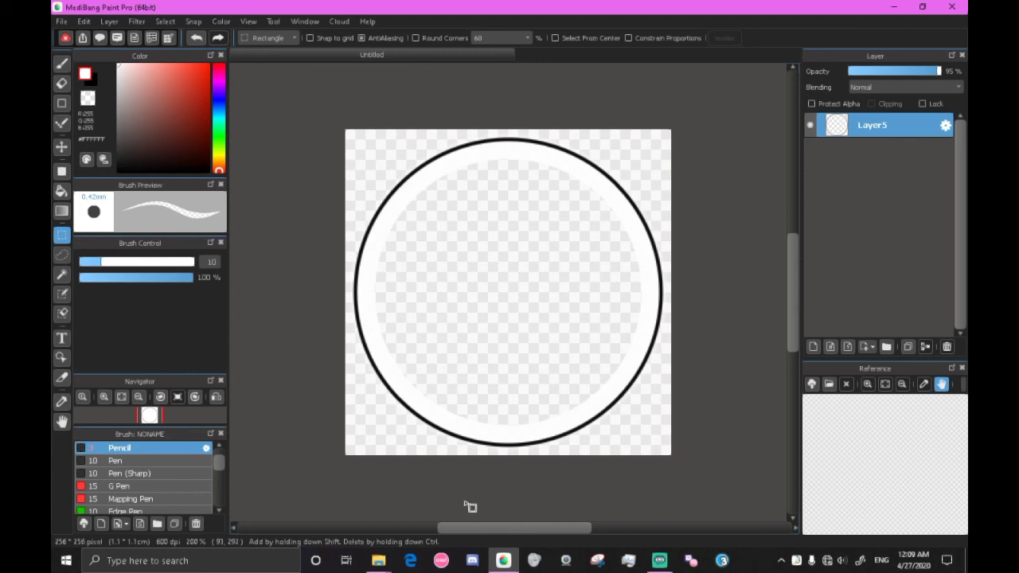
Set osu!'s current skin to '- TUTORIAL -' in Options and request a gameplay preview.
{"action": "left_click", "coordinate": [440, 560]}
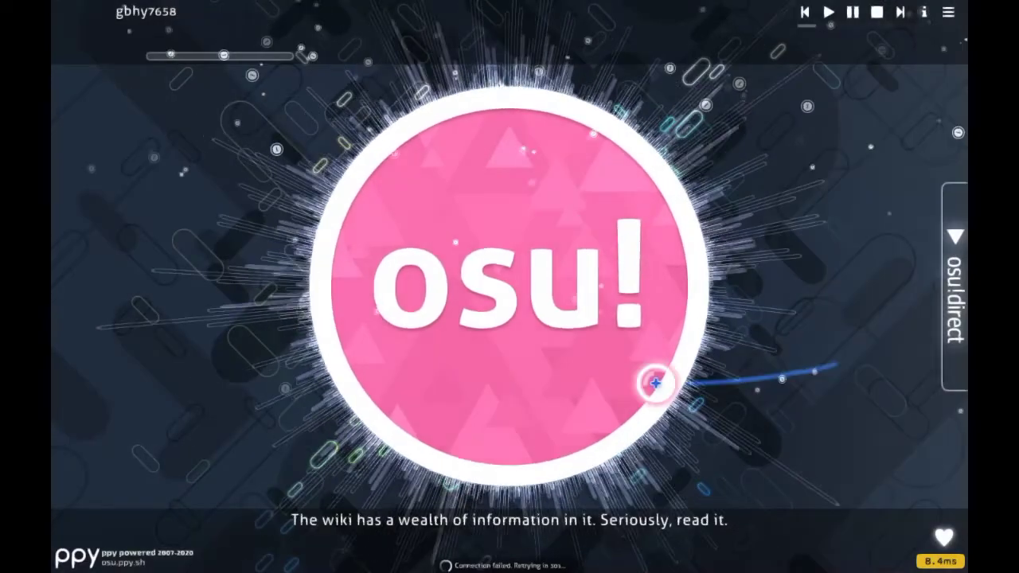
{"action": "left_click", "coordinate": [649, 375]}
{"action": "left_click", "coordinate": [628, 336]}
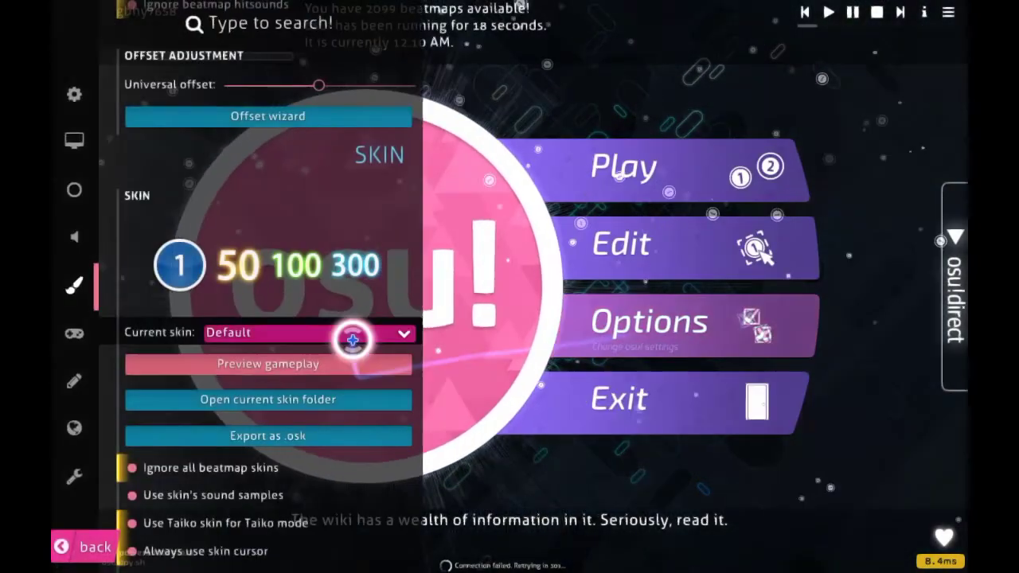
{"action": "left_click", "coordinate": [347, 332]}
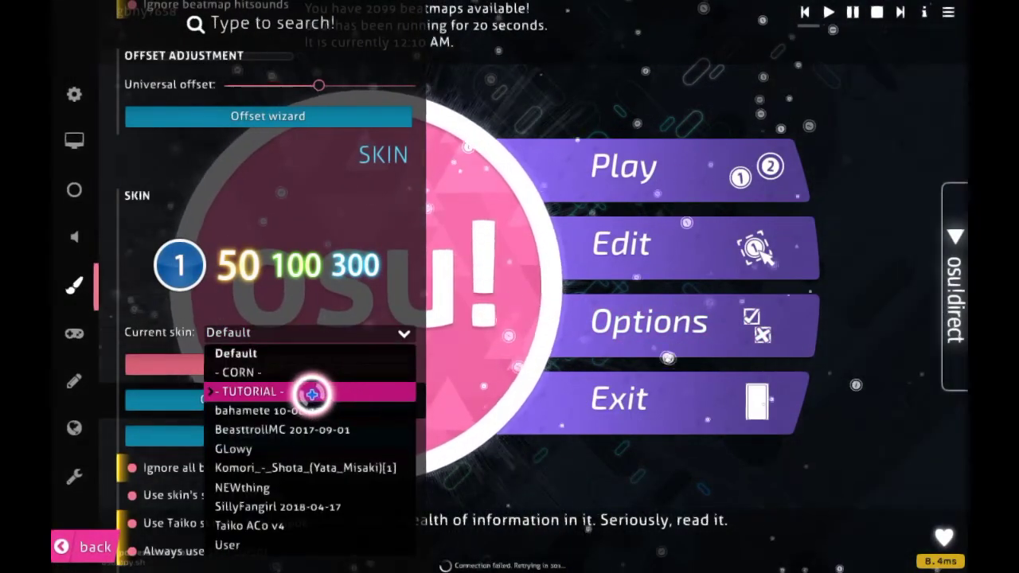
{"action": "left_click", "coordinate": [322, 392]}
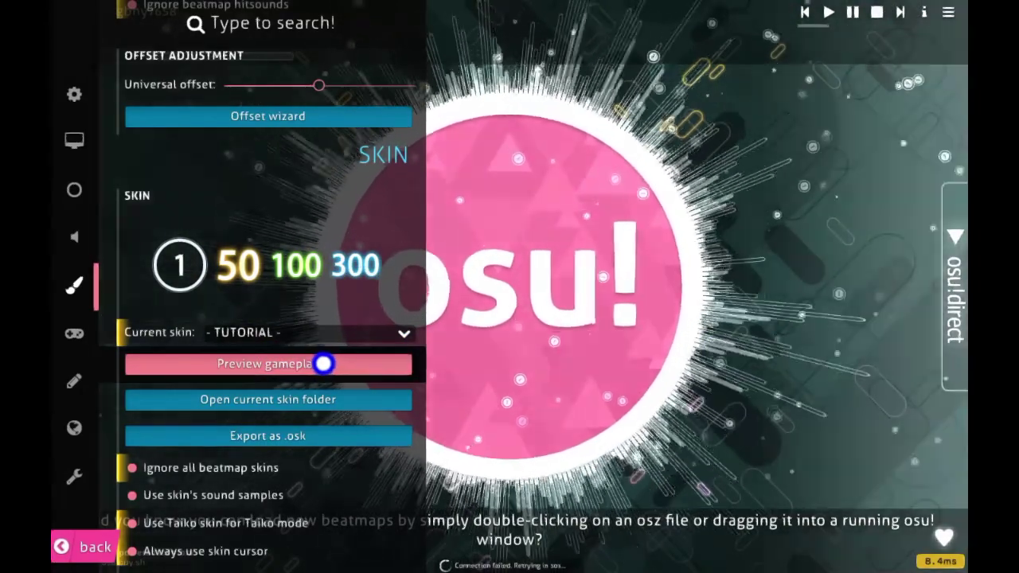
{"action": "left_click", "coordinate": [325, 363]}
Confirm the gameplay preview and close the options to watch the Auto replay.
{"action": "left_click", "coordinate": [525, 112]}
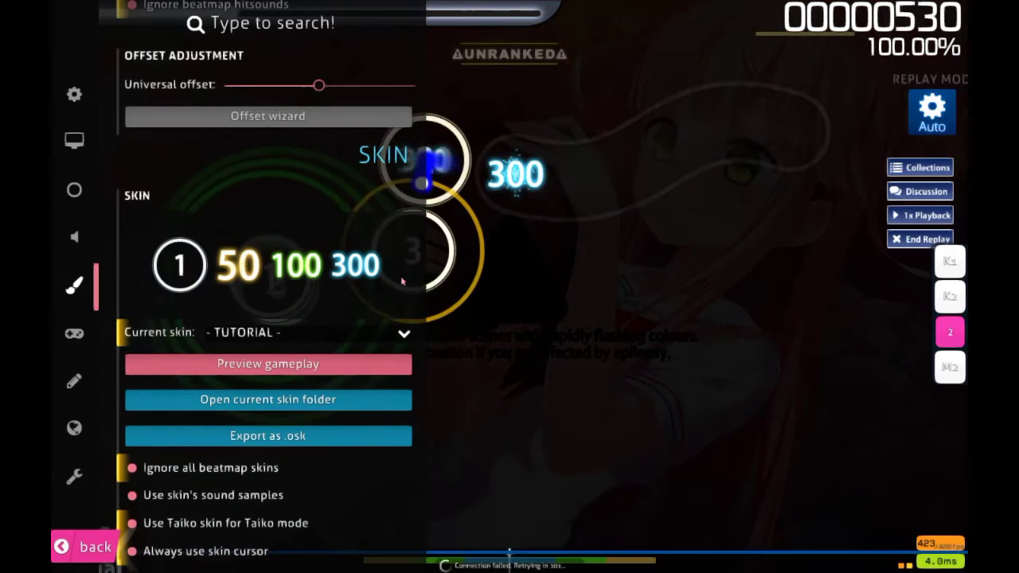
{"action": "left_click", "coordinate": [549, 271]}
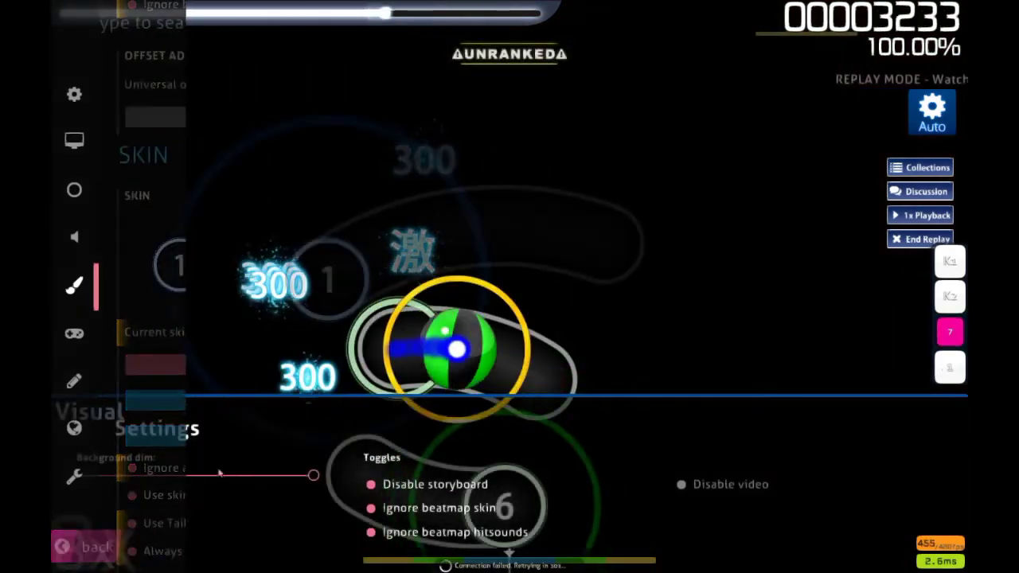